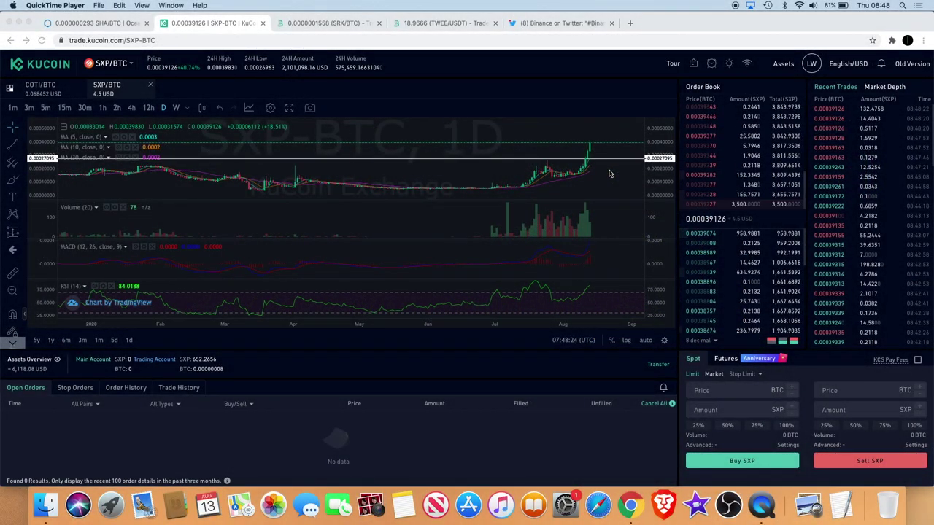
Measure the SXP/BTC price rise from the white horizontal line up to the current price on the daily chart.
scroll(562, 178, "down", 5)
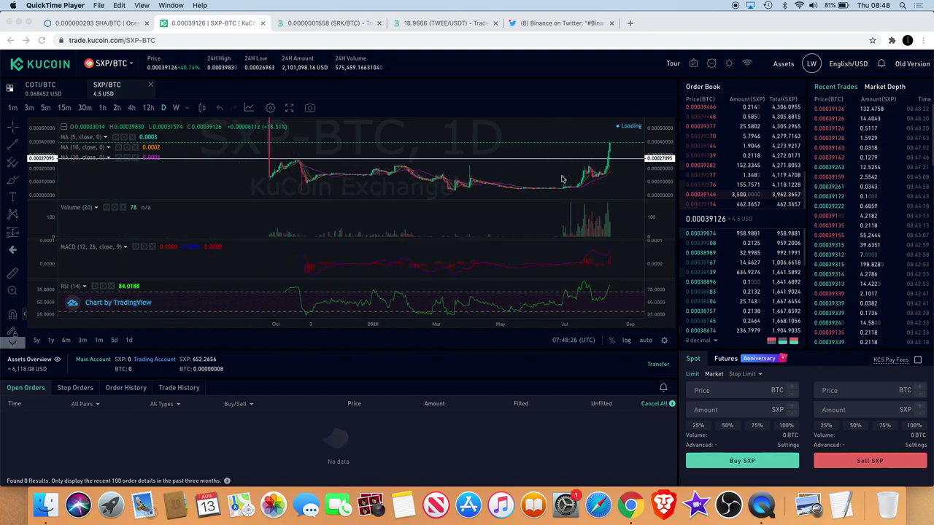
scroll(561, 177, "up", 2)
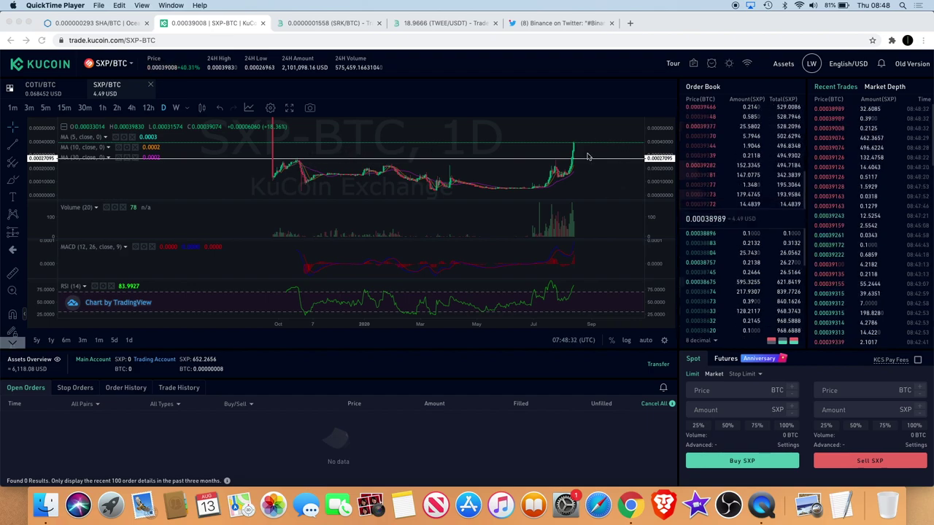
scroll(598, 154, "up", 3)
scroll(588, 156, "up", 2)
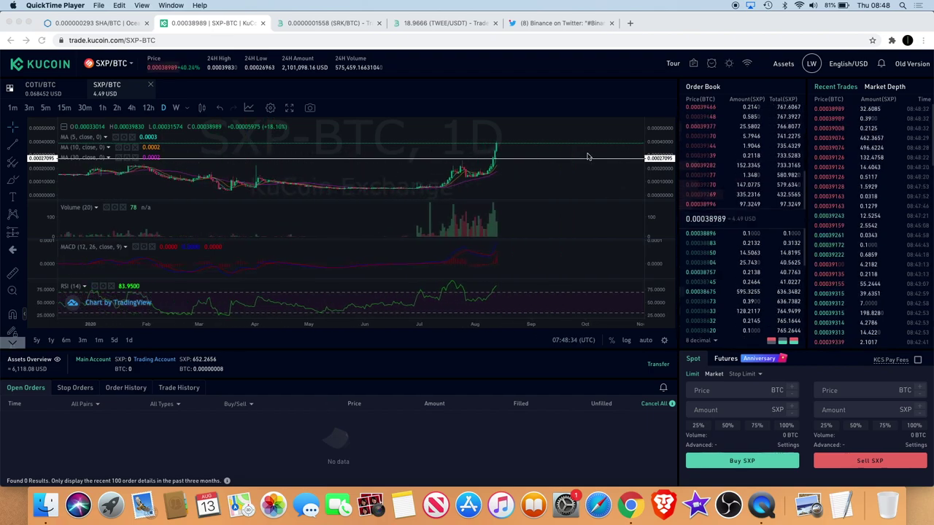
left_click(15, 273)
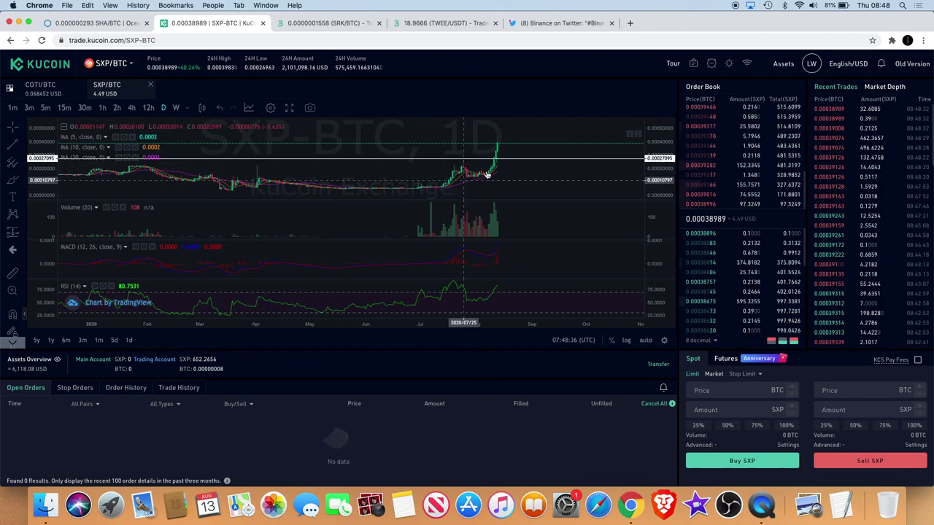
left_click(512, 159)
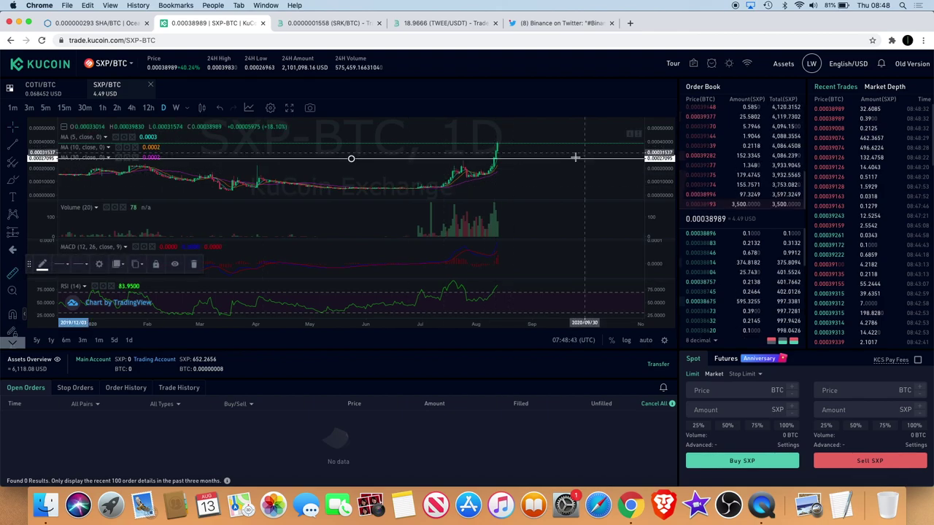
left_click(569, 158, "shift")
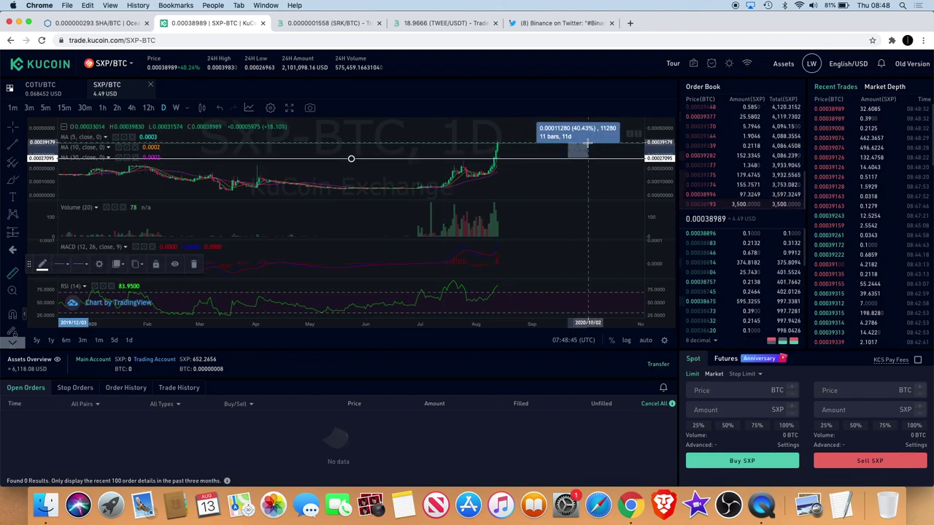
left_click(587, 144)
left_click(506, 148)
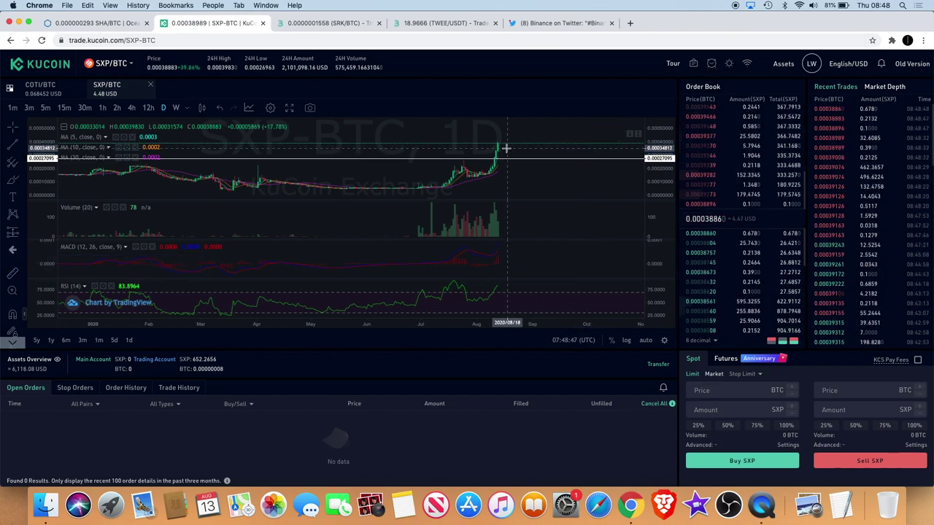
Review the wider SXP/BTC price history and read Binance's tweet about supporting SXP staking.
scroll(506, 148, "down", 5)
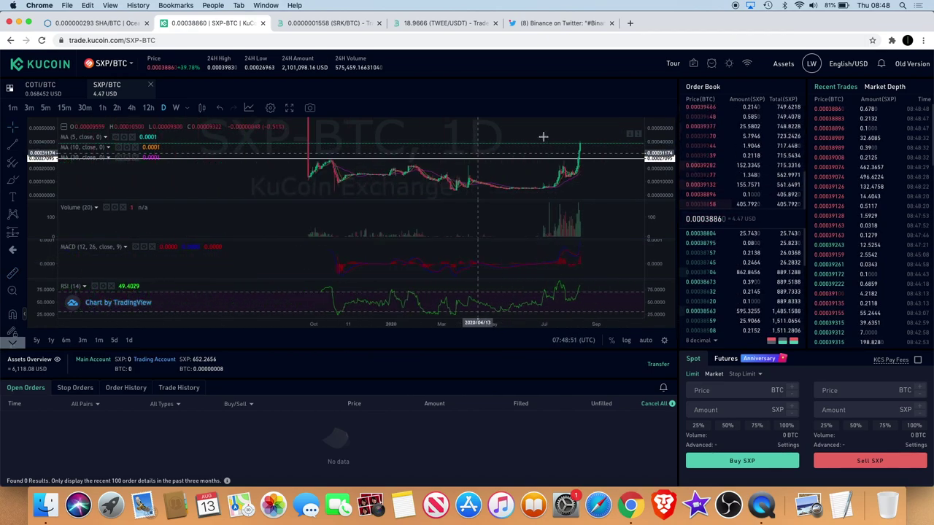
scroll(576, 154, "up", 5)
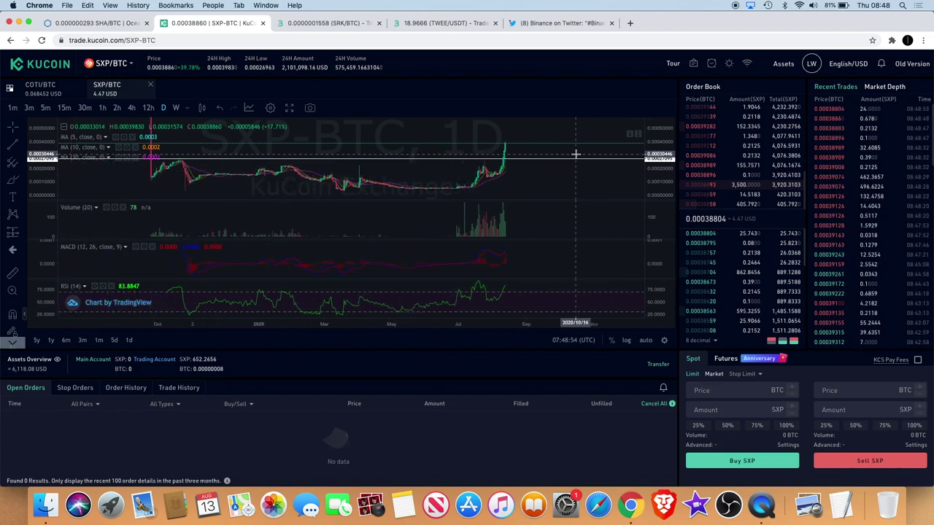
scroll(576, 154, "down", 2)
left_click(559, 24)
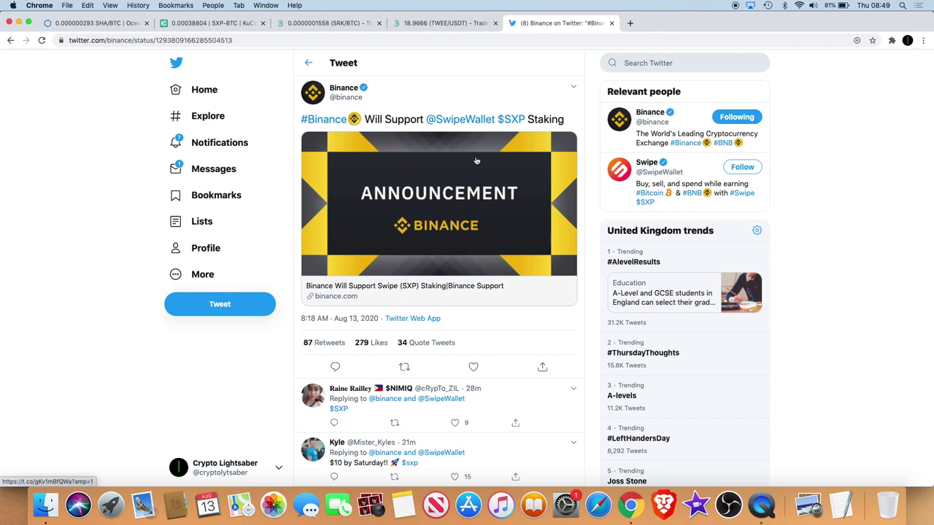
scroll(475, 161, "down", 1)
scroll(475, 161, "up", 1)
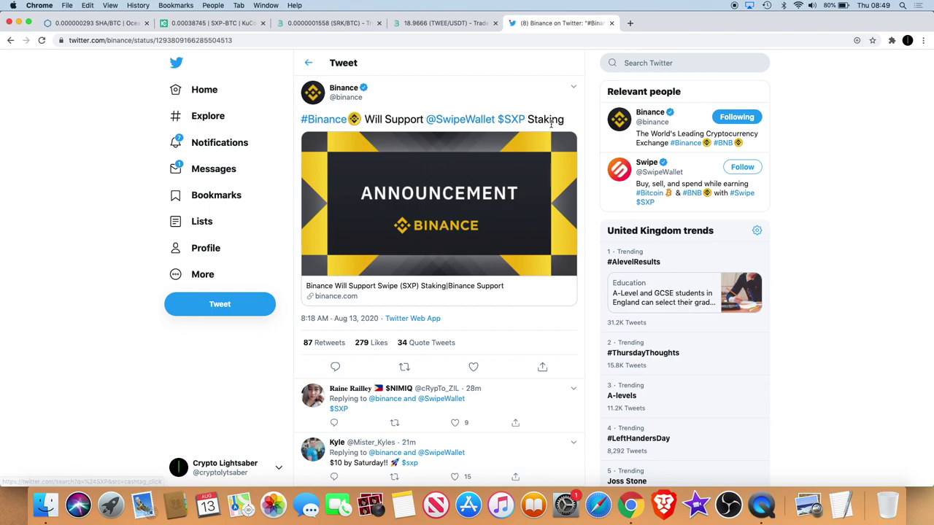
scroll(476, 219, "down", 2)
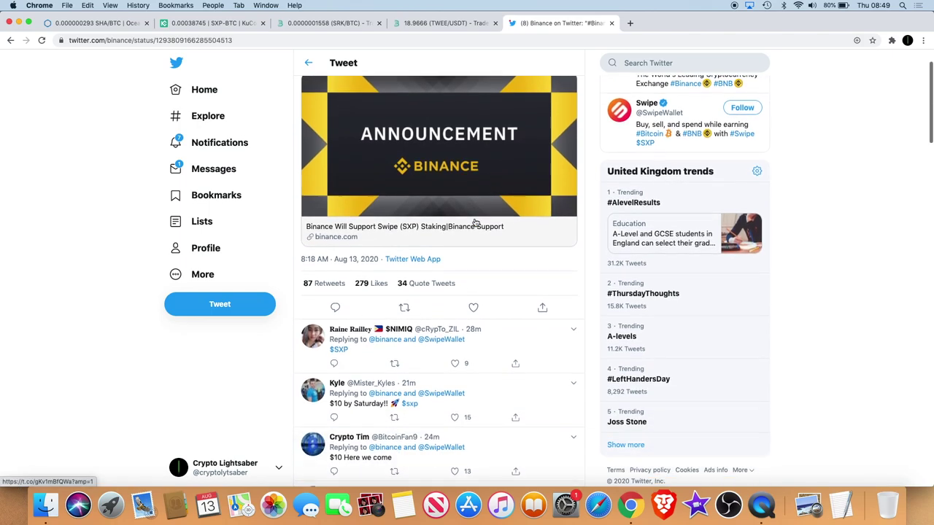
scroll(476, 218, "up", 2)
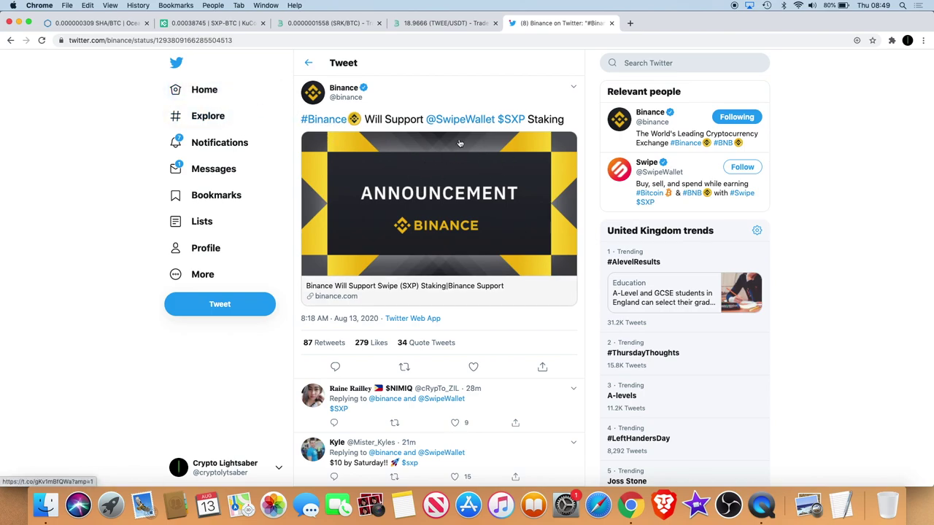
Return to the SXP/BTC daily chart to review the August rally and recheck the Binance staking tweet.
left_click(227, 24)
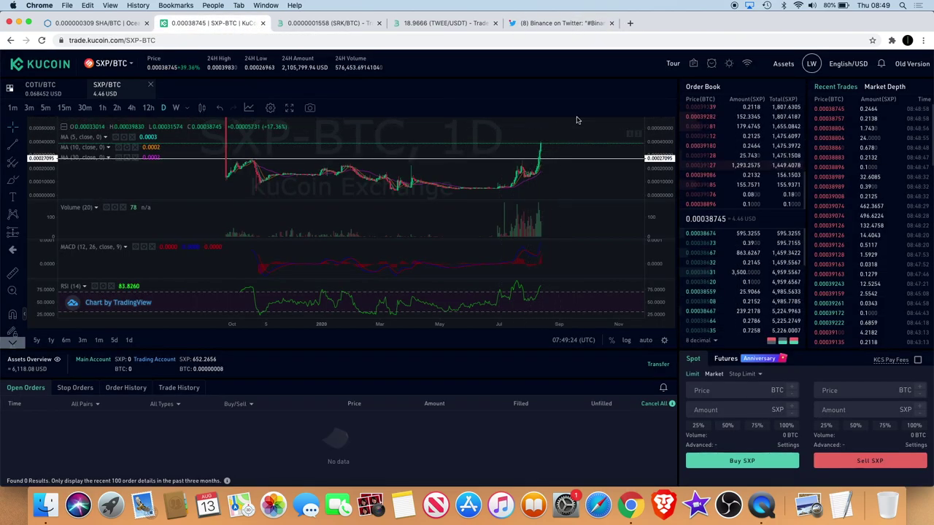
scroll(572, 148, "up", 2)
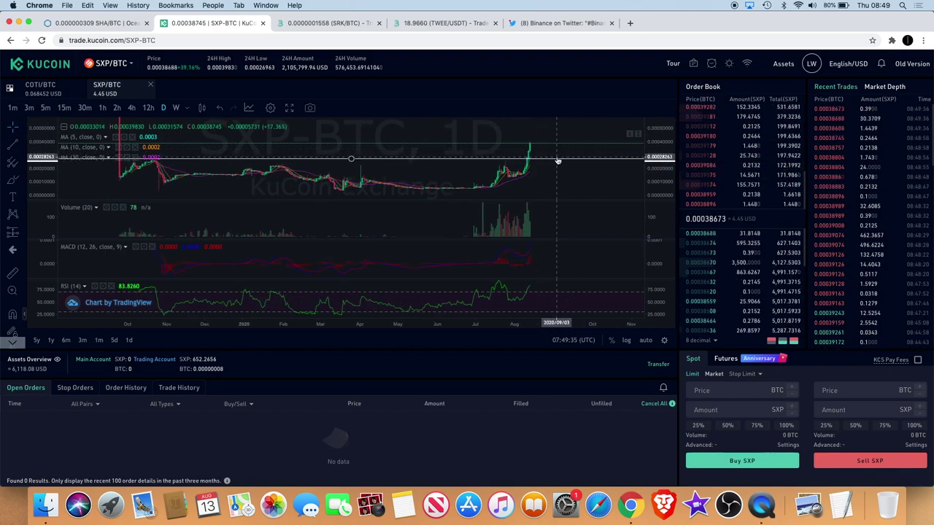
scroll(550, 158, "down", 2)
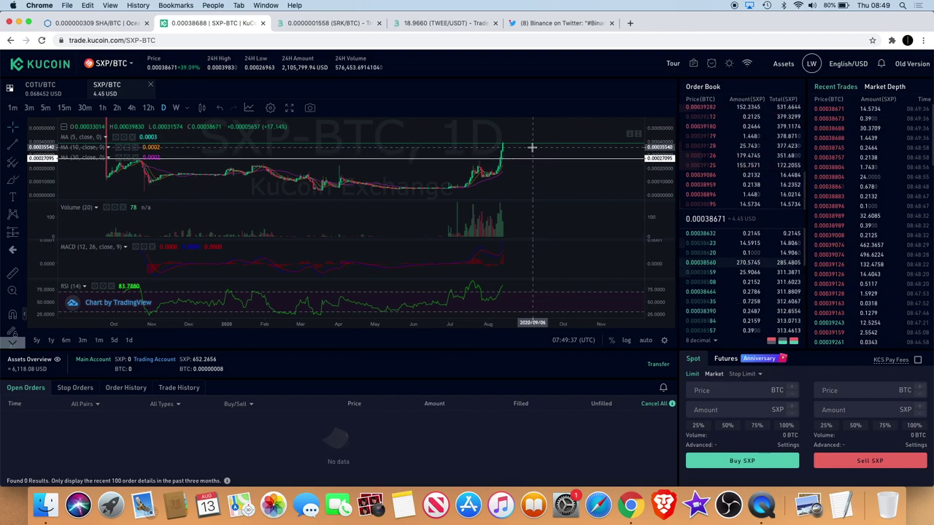
scroll(526, 149, "down", 1)
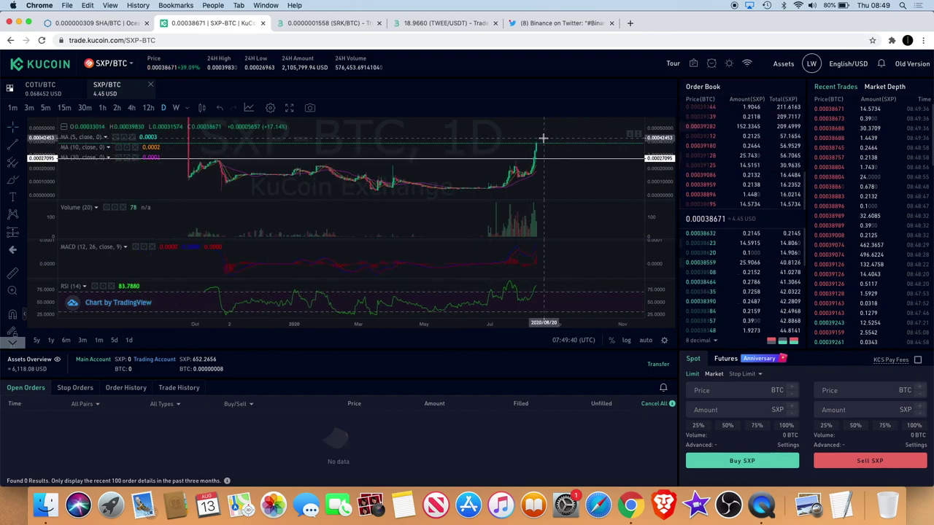
left_click(551, 24)
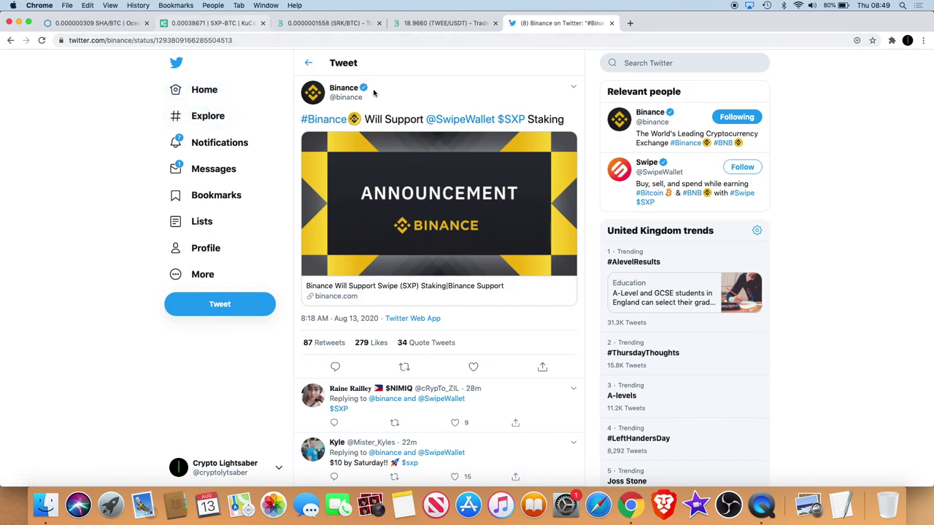
Examine SXP/BTC price action around the white horizontal line and the trading volume for July and August on KuCoin.
left_click(215, 22)
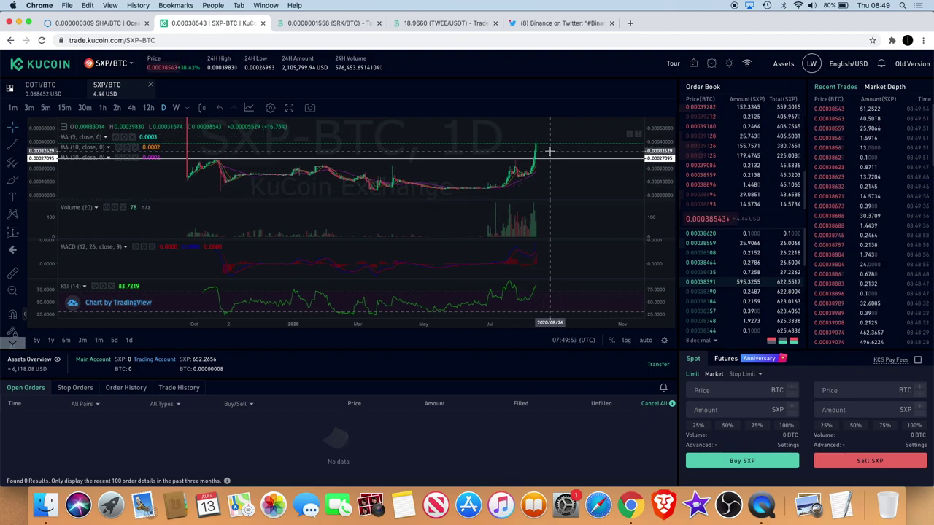
scroll(549, 151, "up", 3)
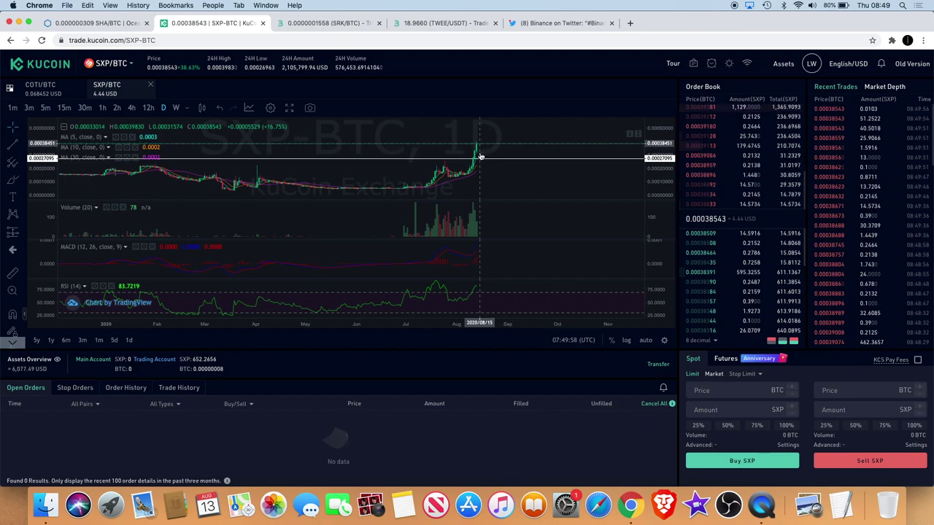
scroll(496, 157, "up", 2)
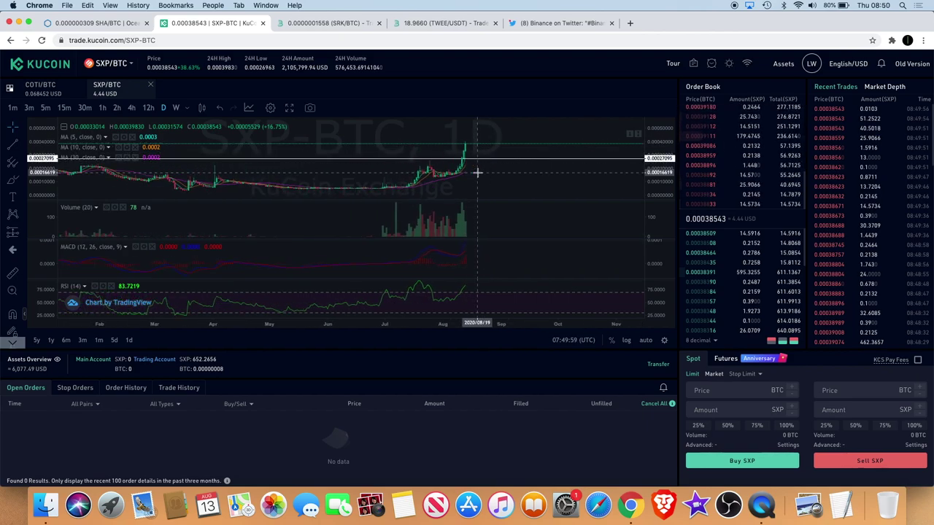
left_click(520, 158)
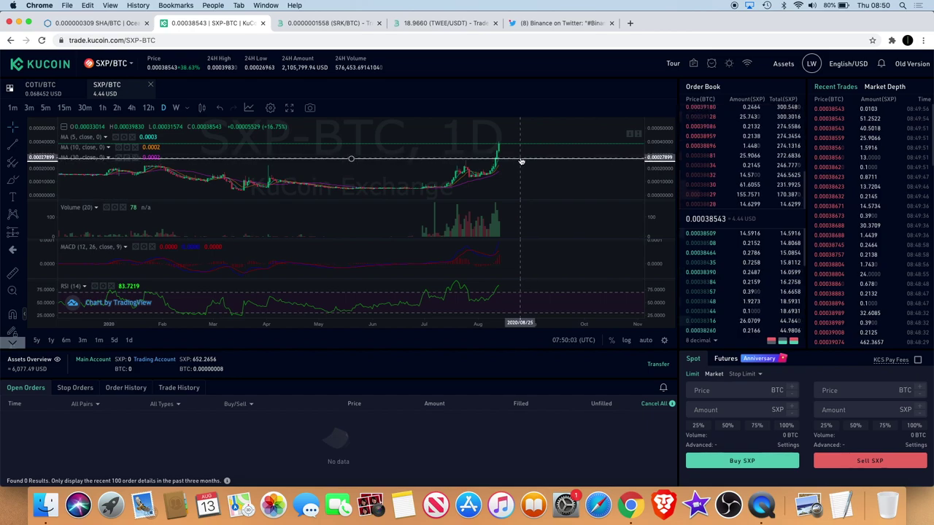
scroll(483, 232, "up", 2)
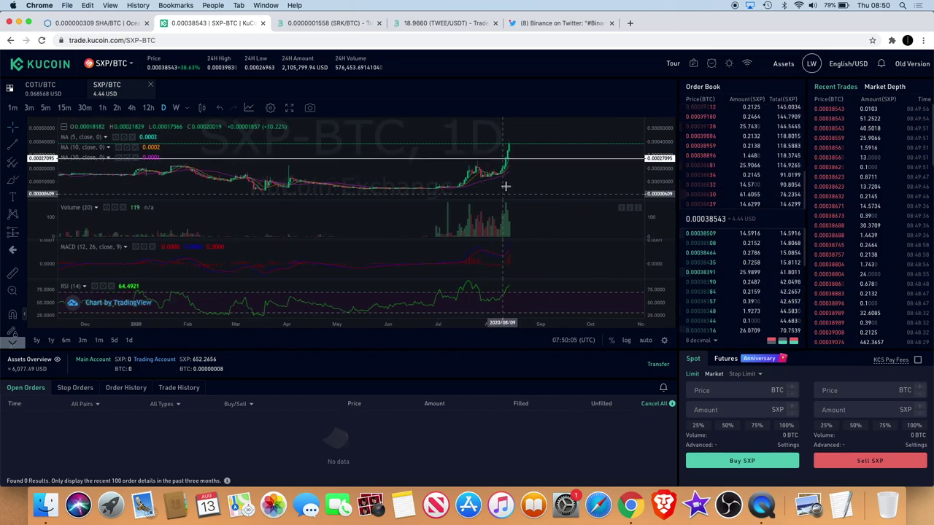
scroll(475, 193, "up", 3)
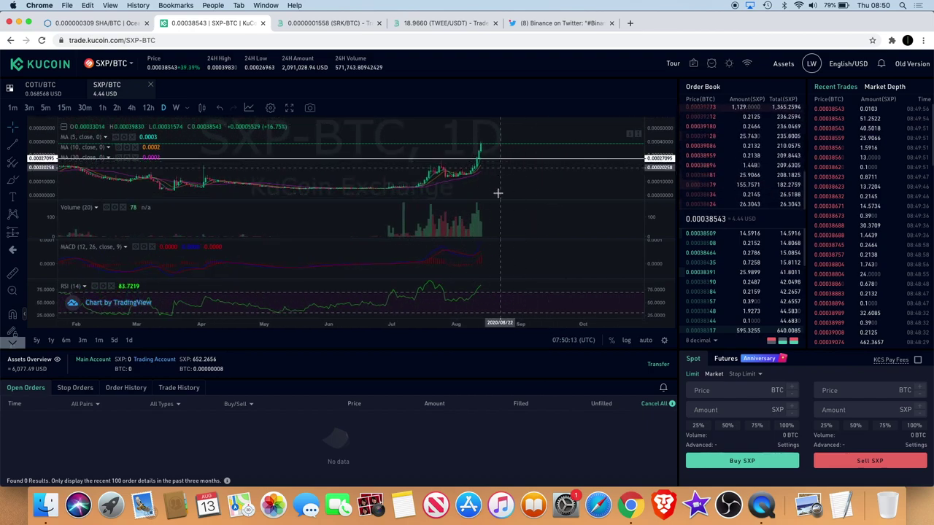
scroll(497, 208, "down", 3)
scroll(497, 208, "up", 2)
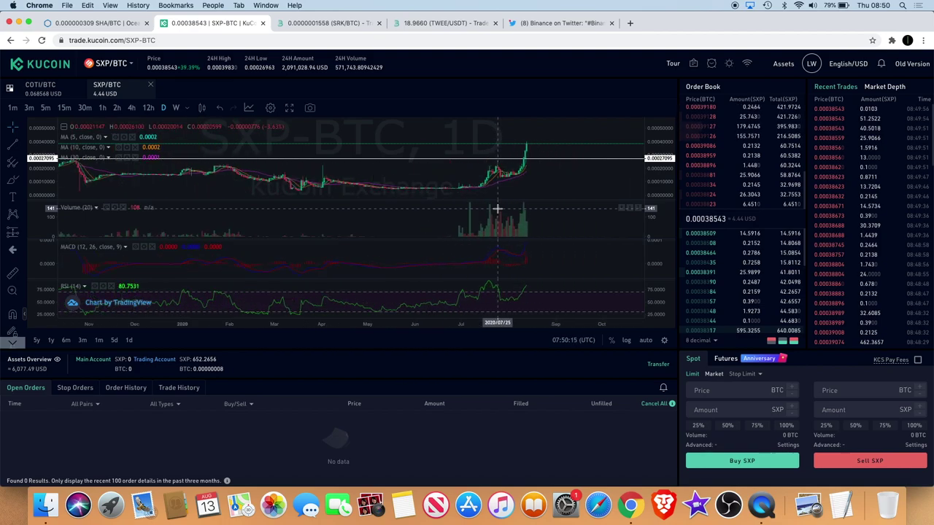
scroll(497, 208, "down", 1)
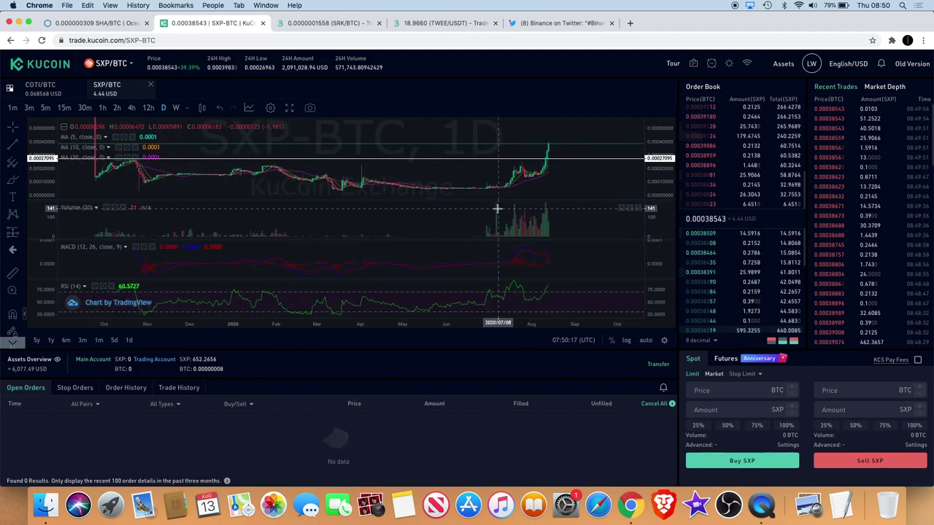
scroll(497, 208, "down", 2)
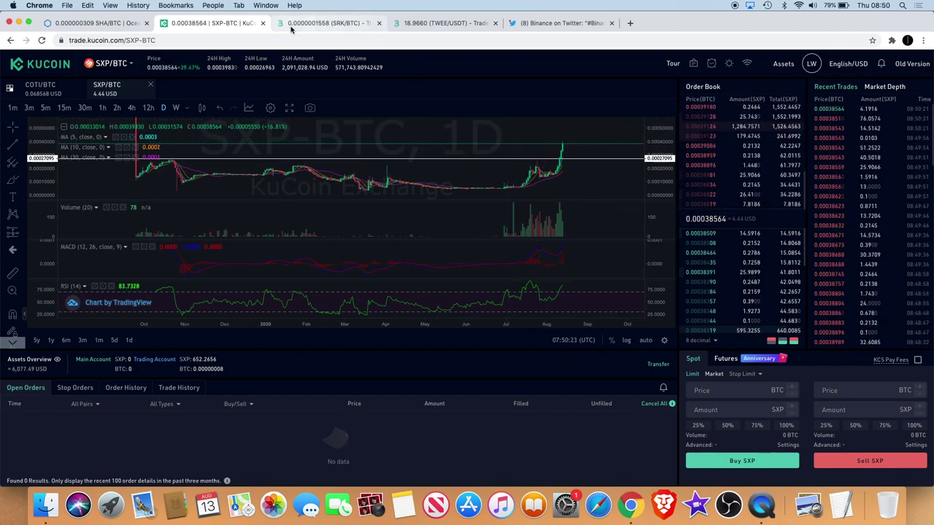
Switch to the OceanEX SHA/BTC hourly chart and examine the current triangle pattern alongside the earlier, longer wedge.
left_click(99, 23)
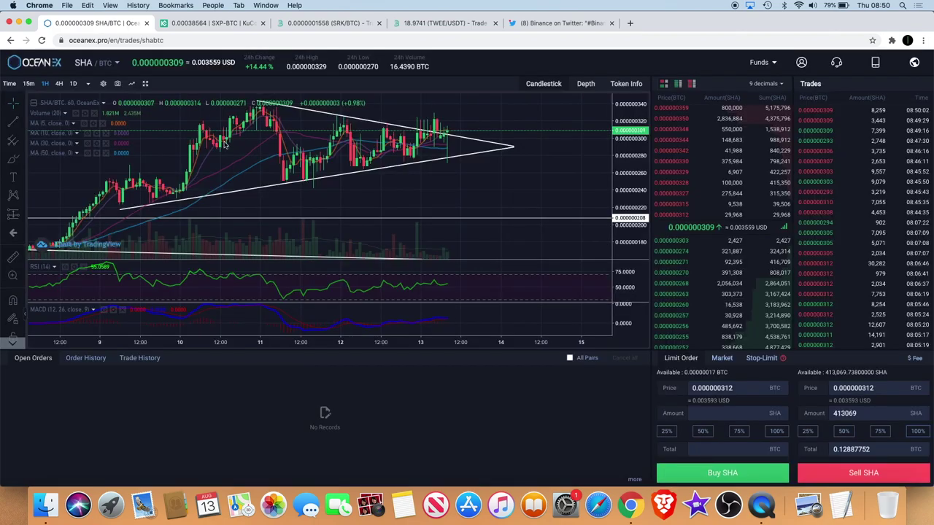
scroll(260, 156, "left", 5)
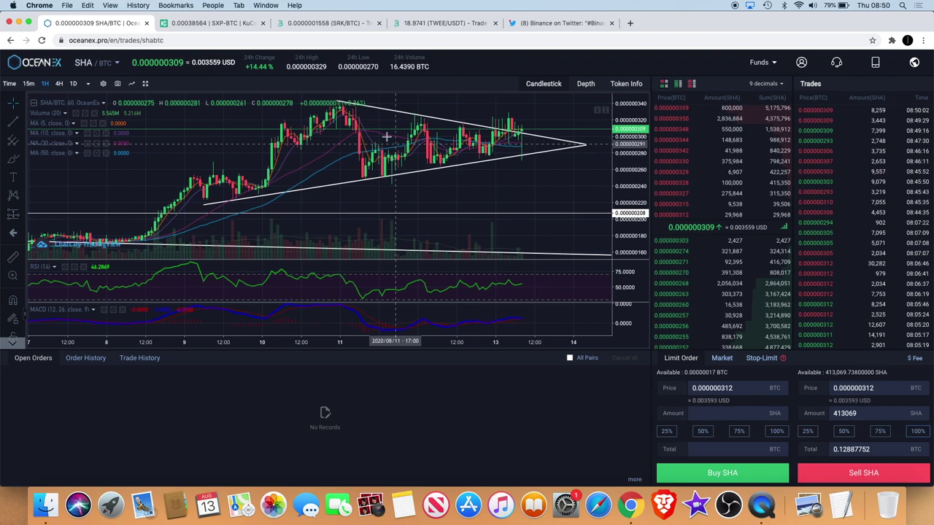
scroll(394, 135, "left", 4)
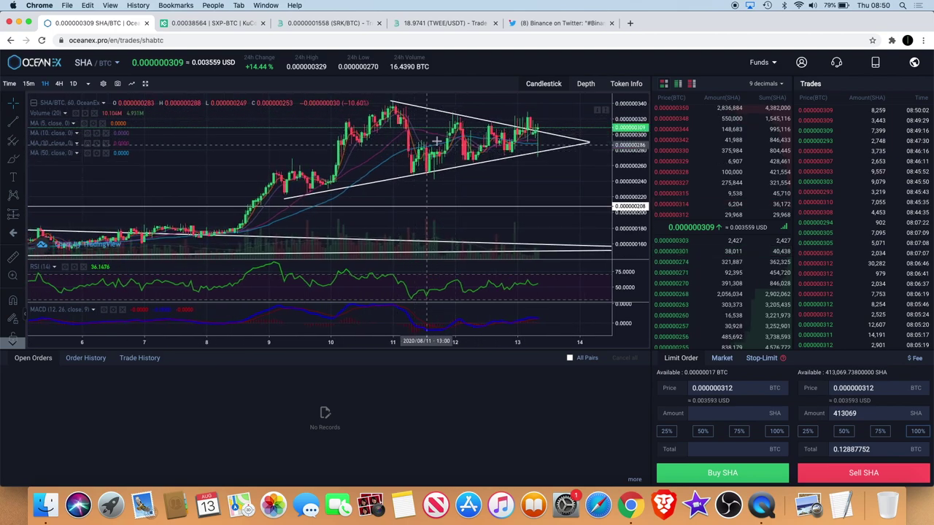
scroll(350, 191, "down", 5)
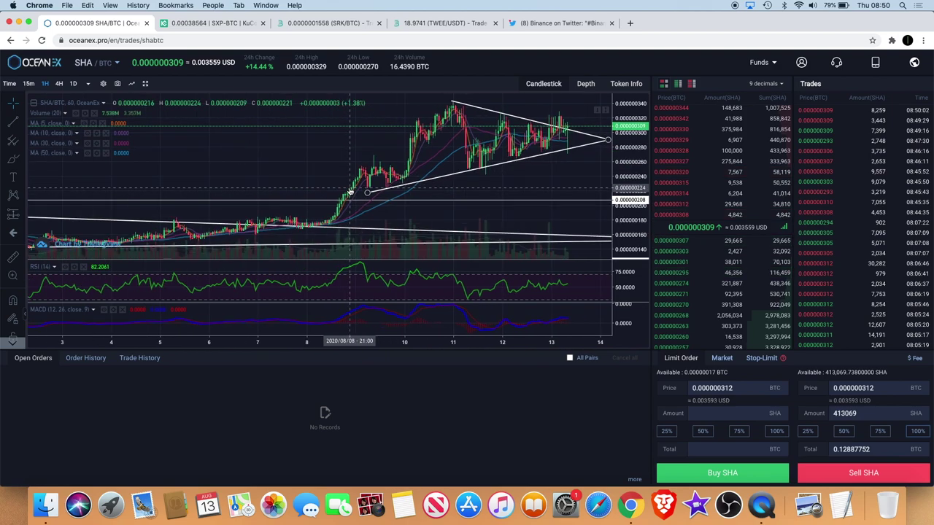
scroll(350, 191, "down", 8)
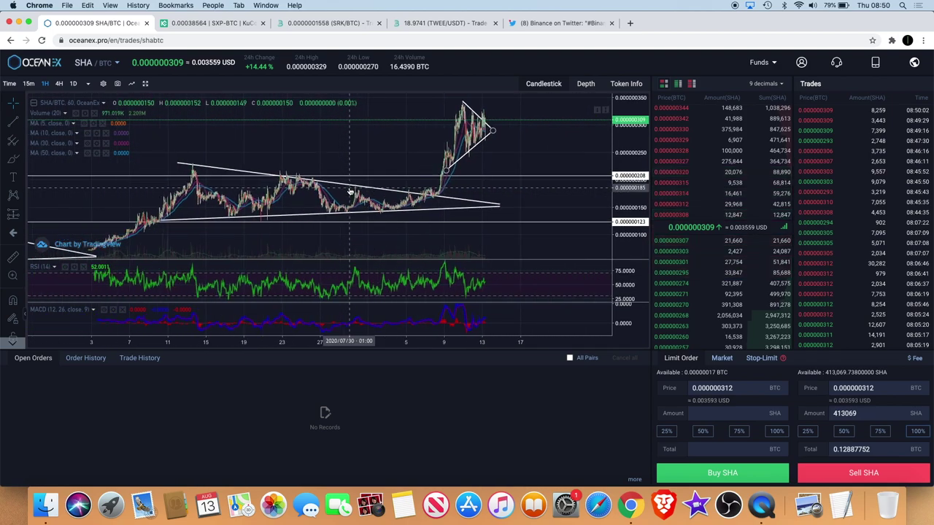
left_click_drag(350, 191, 408, 186)
scroll(438, 183, "right", 5)
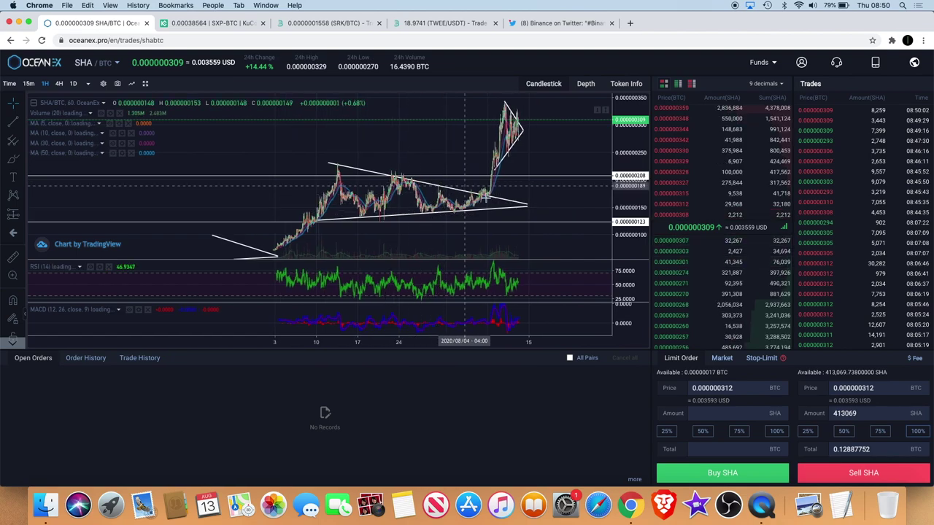
scroll(505, 150, "up", 6)
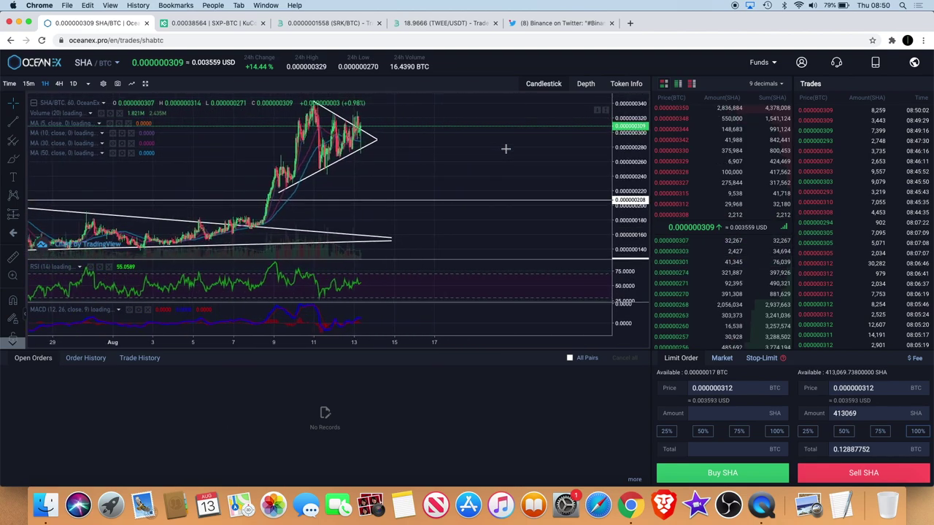
scroll(505, 149, "up", 3)
scroll(565, 138, "right", 4)
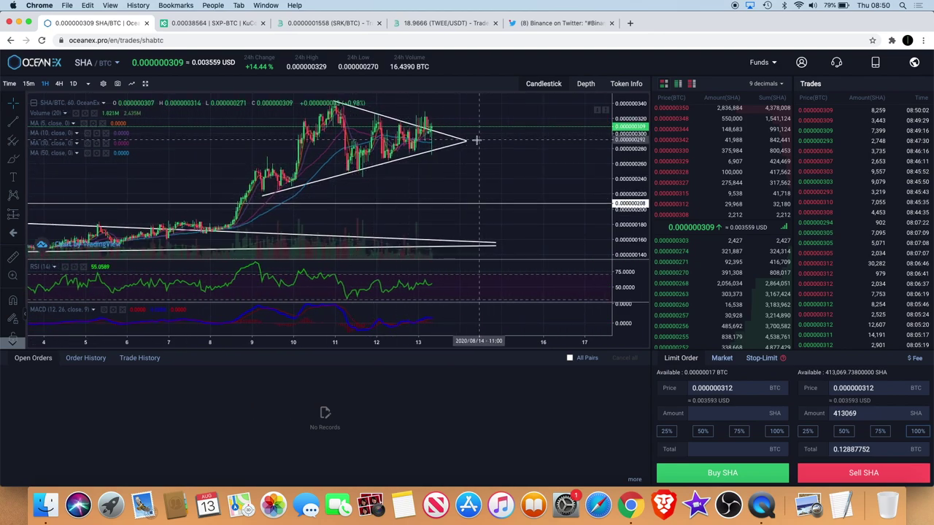
Draw a horizontal line at about 0.000000338 along the recent high on the SHA/BTC hourly chart.
scroll(411, 124, "right", 2)
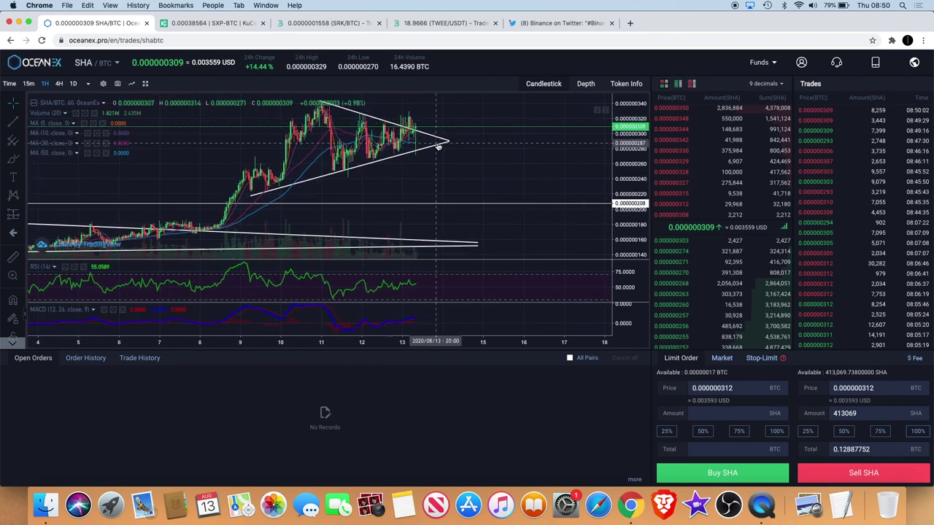
scroll(438, 146, "down", 2)
scroll(438, 146, "left", 3)
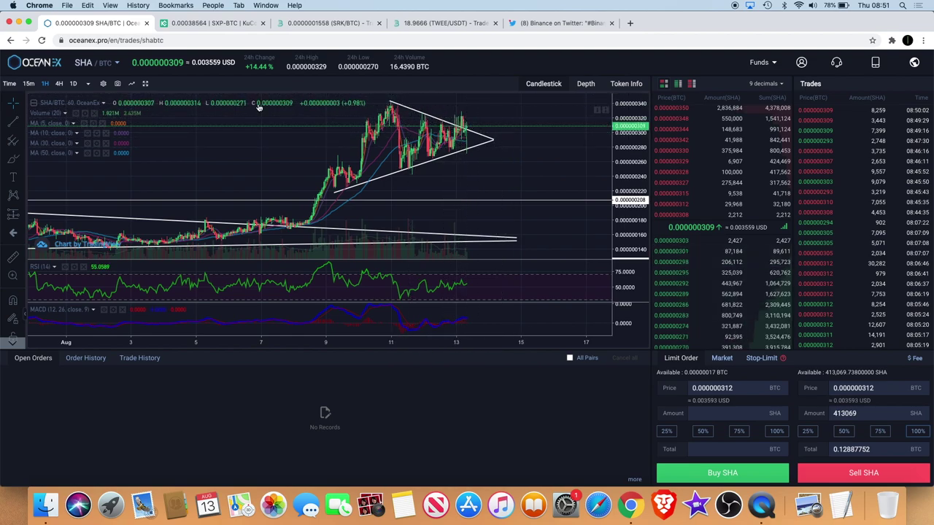
left_click(23, 127)
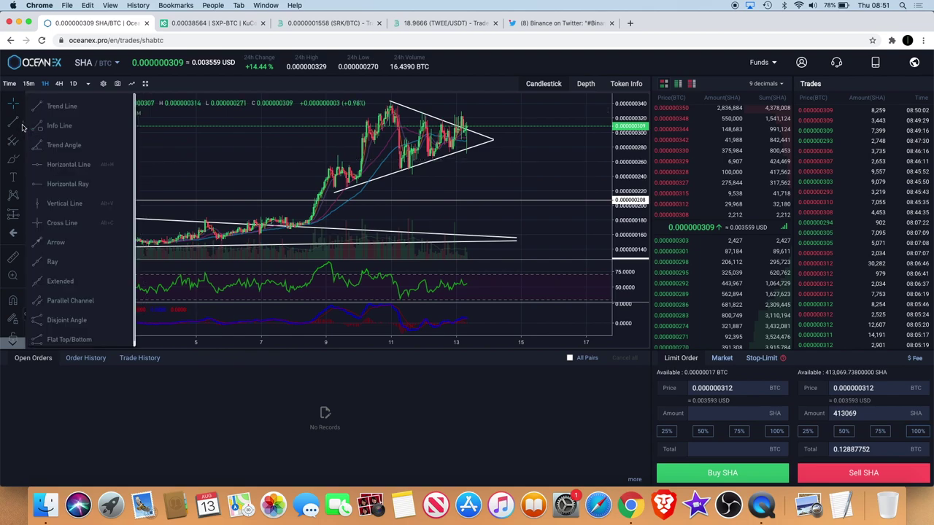
left_click(66, 167)
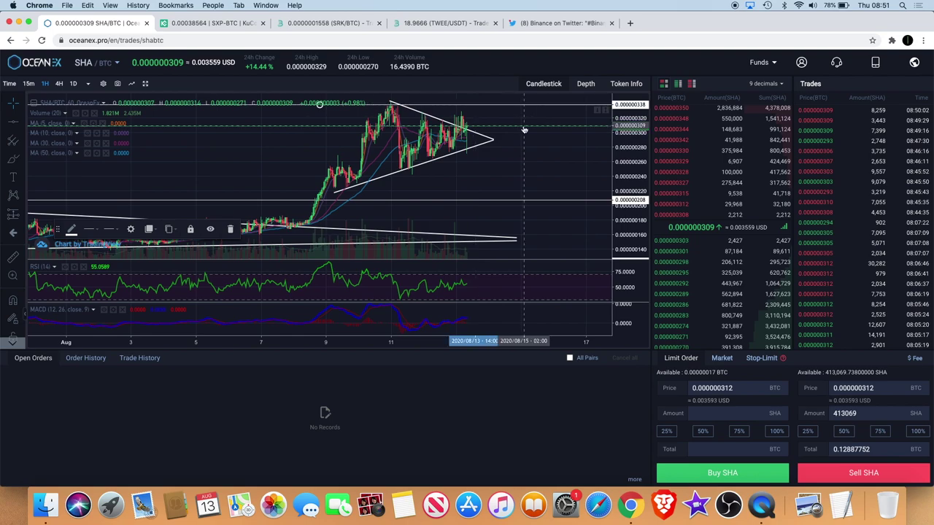
Examine the latest SHA/BTC hourly candles around the triangle's upper and lower trend lines and its apex.
scroll(542, 117, "up", 5)
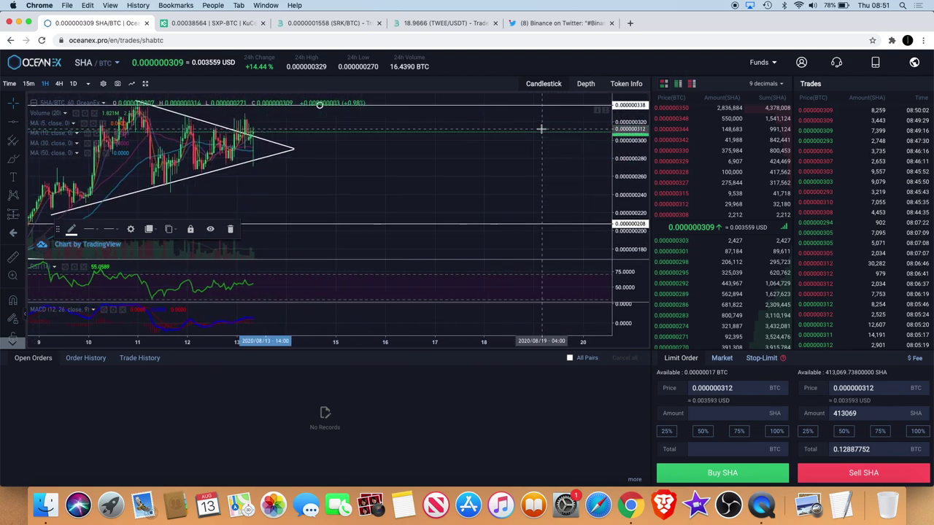
scroll(542, 129, "left", 3)
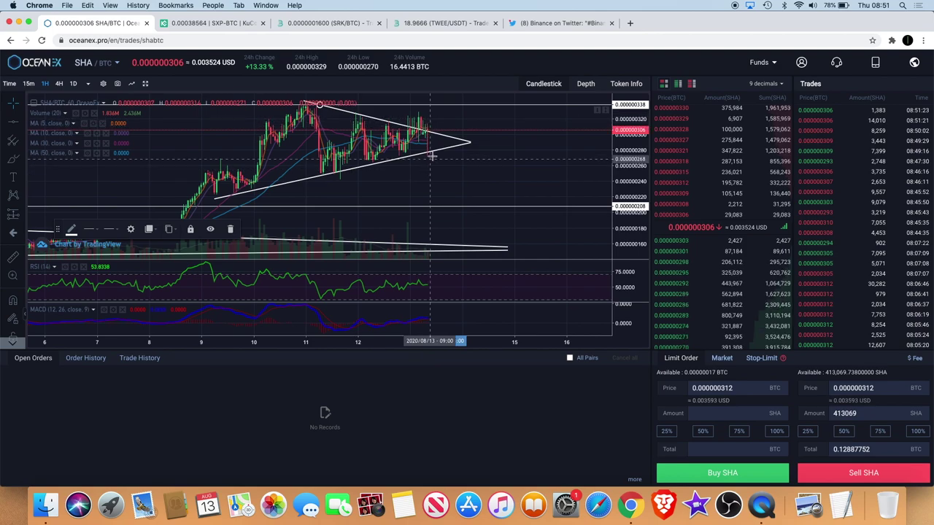
scroll(430, 158, "up", 4)
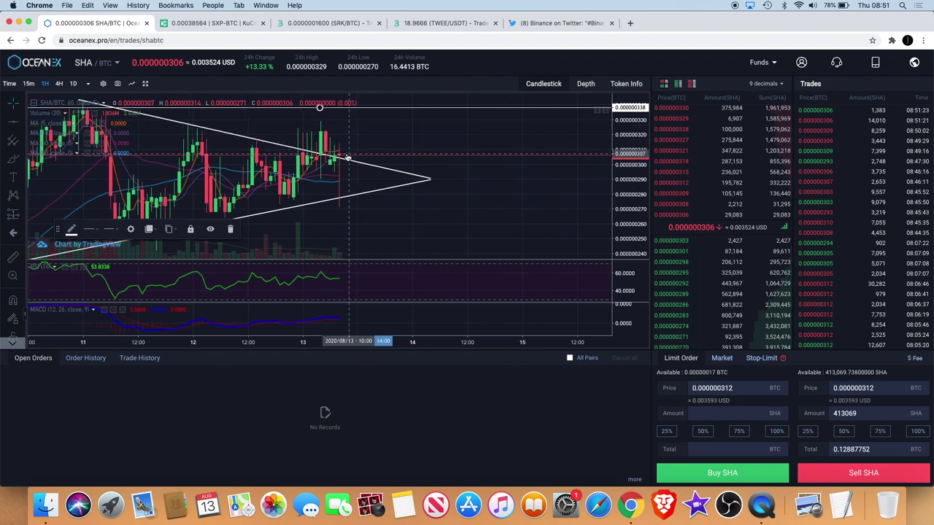
scroll(346, 151, "left", 5)
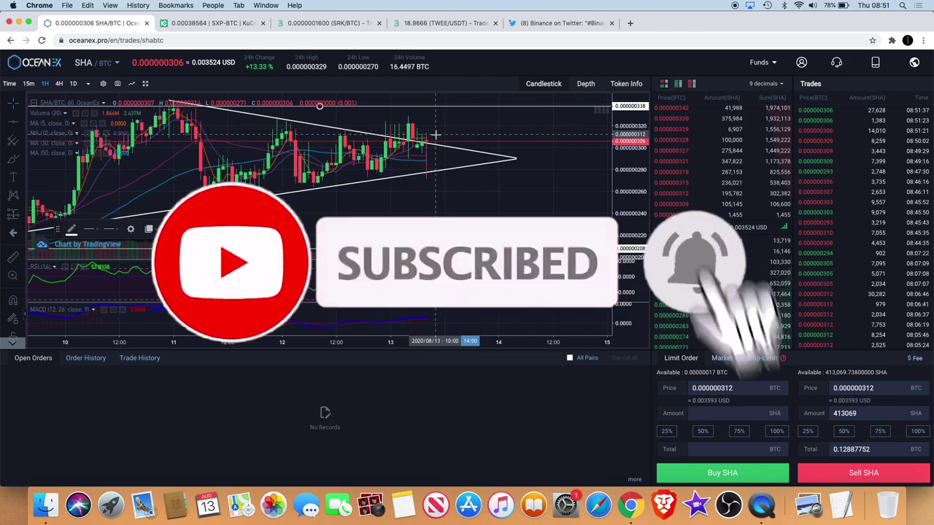
scroll(436, 135, "down", 2)
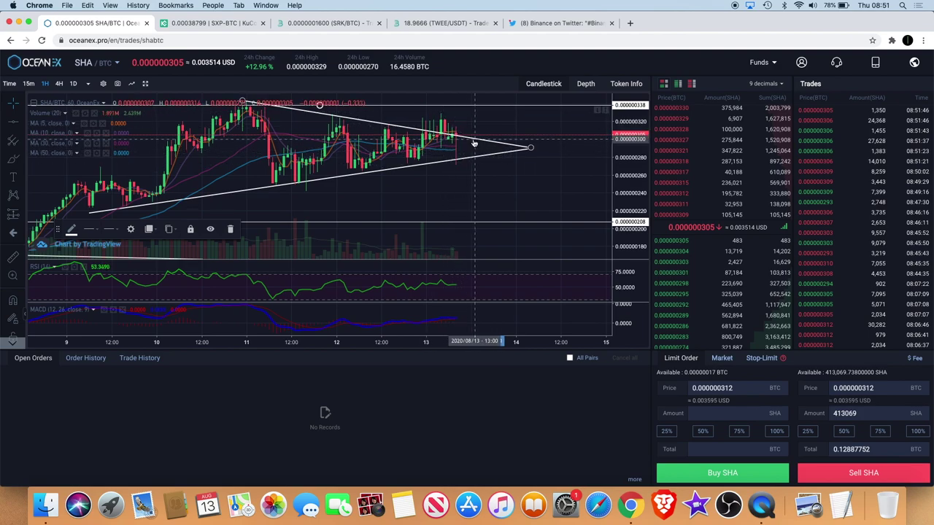
scroll(480, 139, "up", 3)
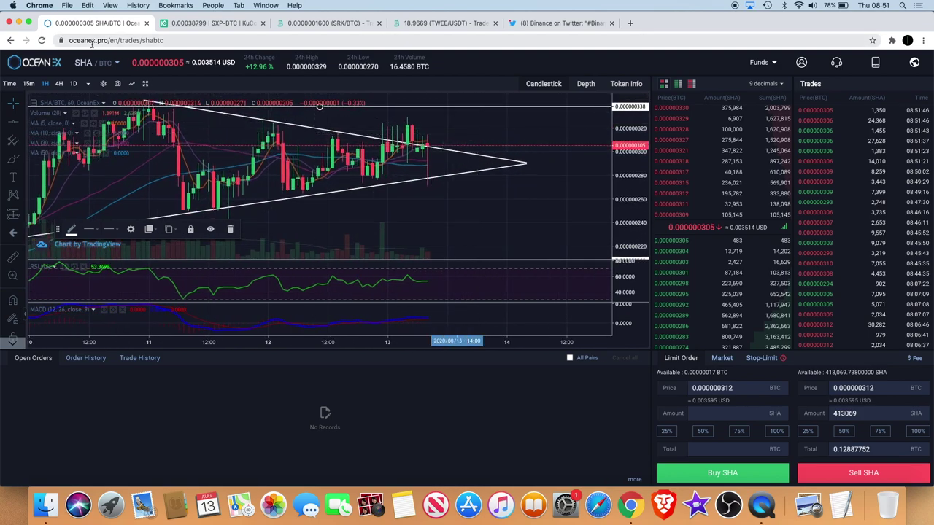
Switch the SHA/BTC chart to the 4-hour interval and inspect the MACD pane maximized before restoring the layout.
left_click(60, 85)
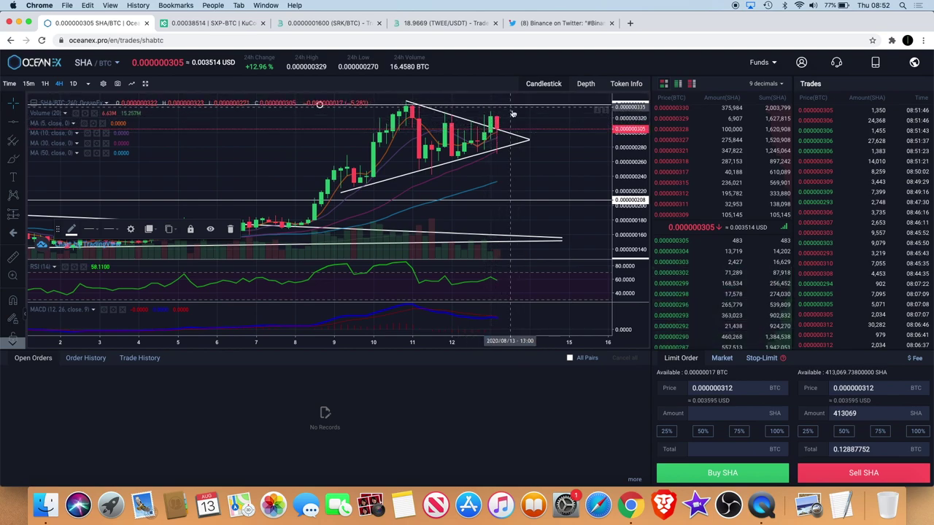
scroll(515, 115, "down", 5)
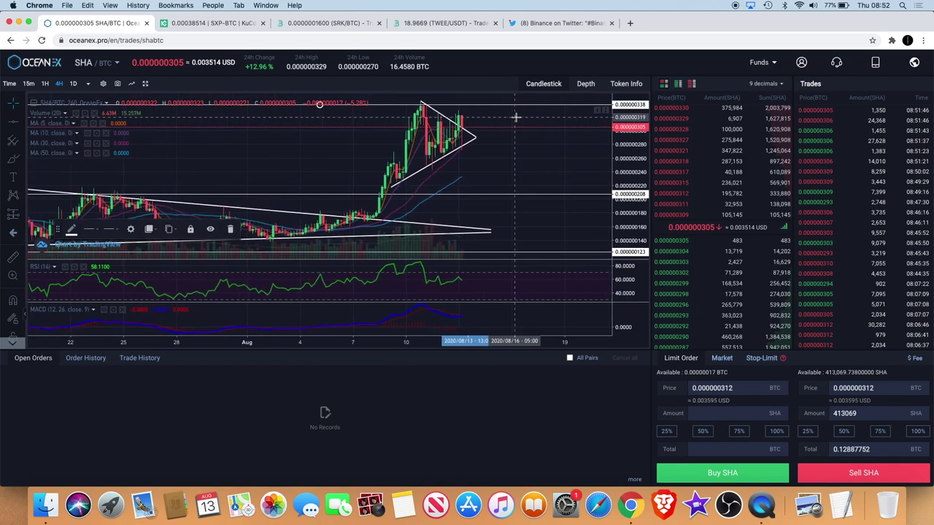
scroll(515, 116, "up", 2)
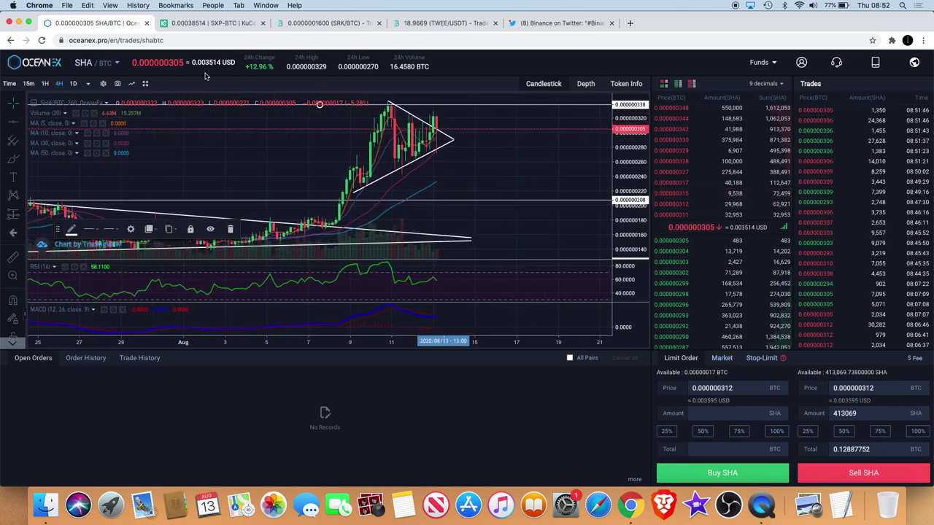
scroll(305, 149, "left", 3)
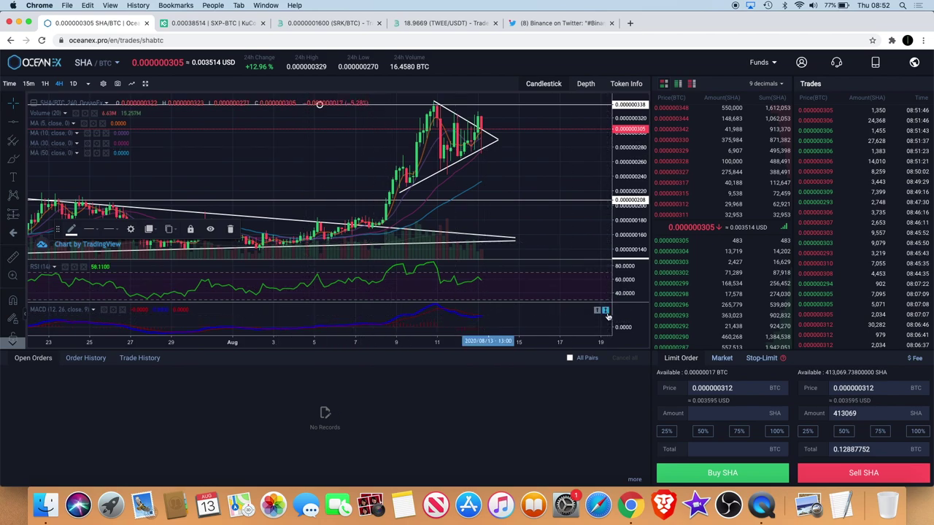
left_click(605, 311)
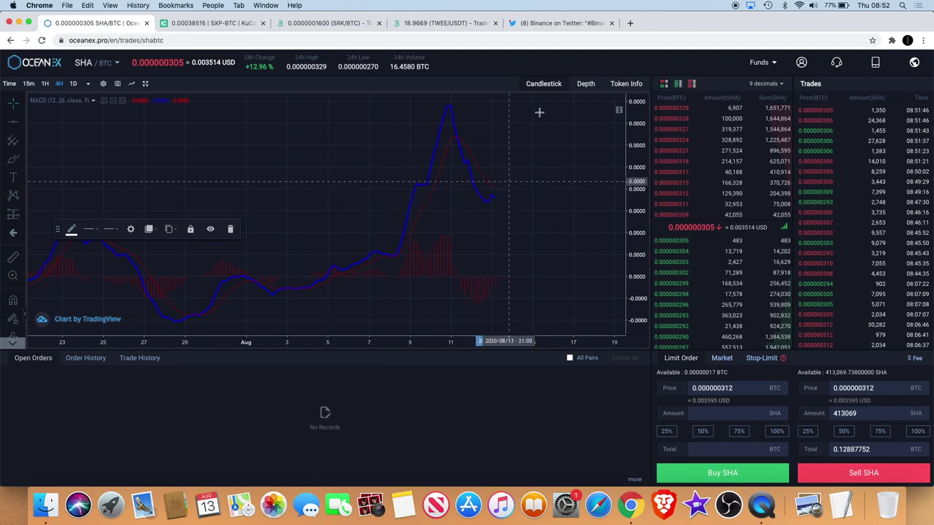
left_click(619, 110)
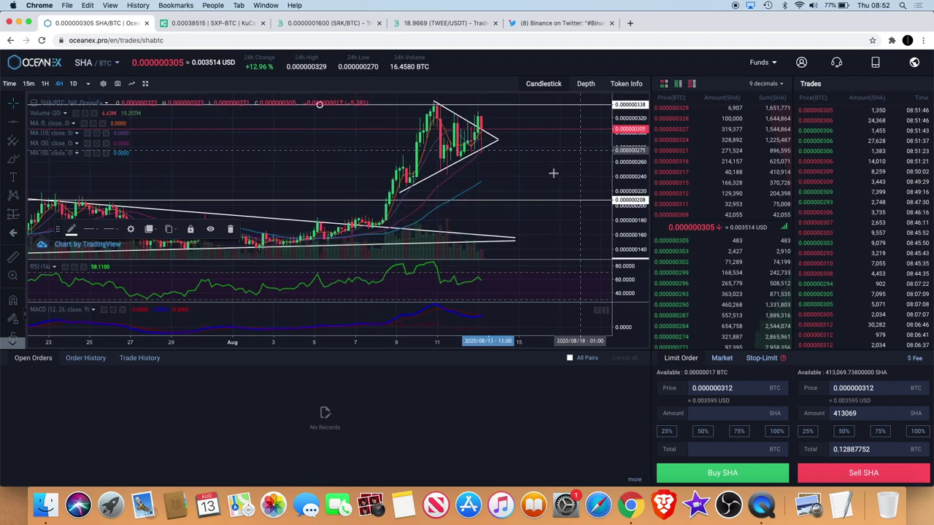
Compare the current SHA/BTC triangle with the earlier wedges and horizontal levels across the 4-hour price history since March.
scroll(552, 172, "down", 3)
scroll(555, 173, "up", 5)
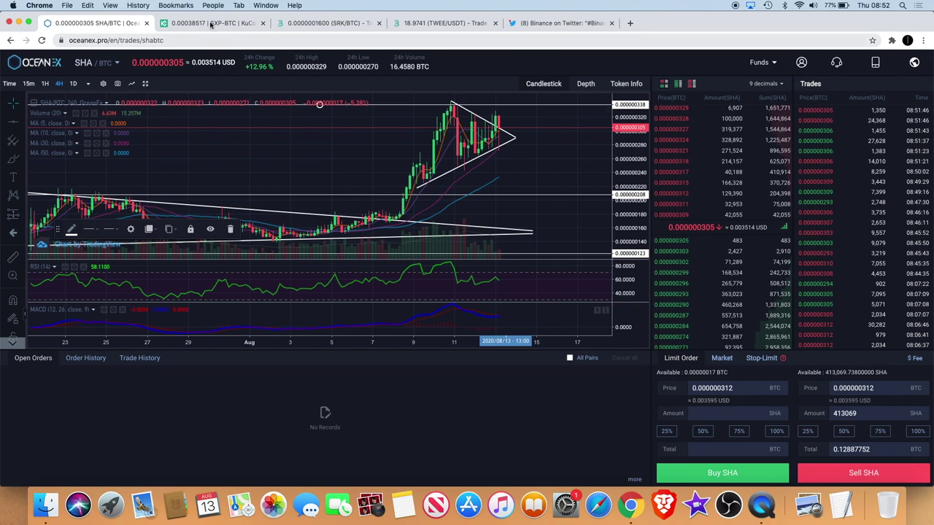
scroll(474, 171, "down", 2)
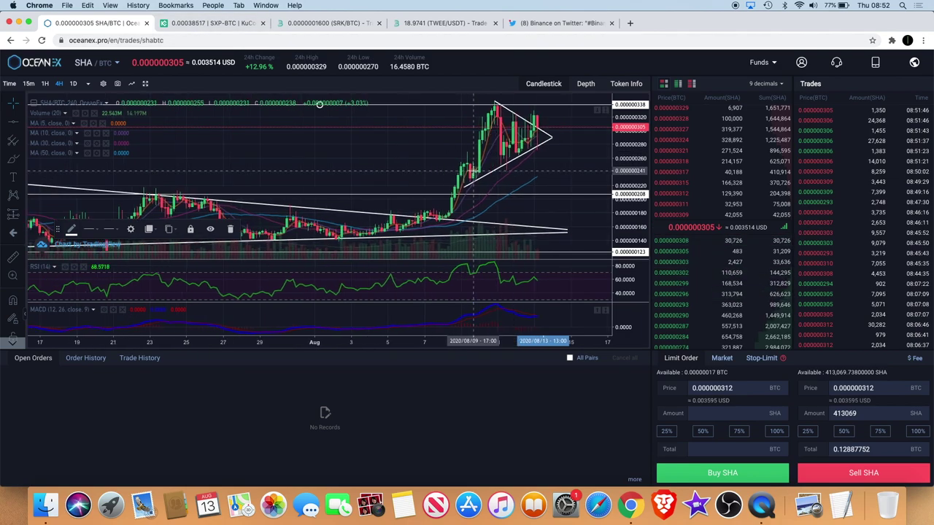
scroll(474, 170, "down", 5)
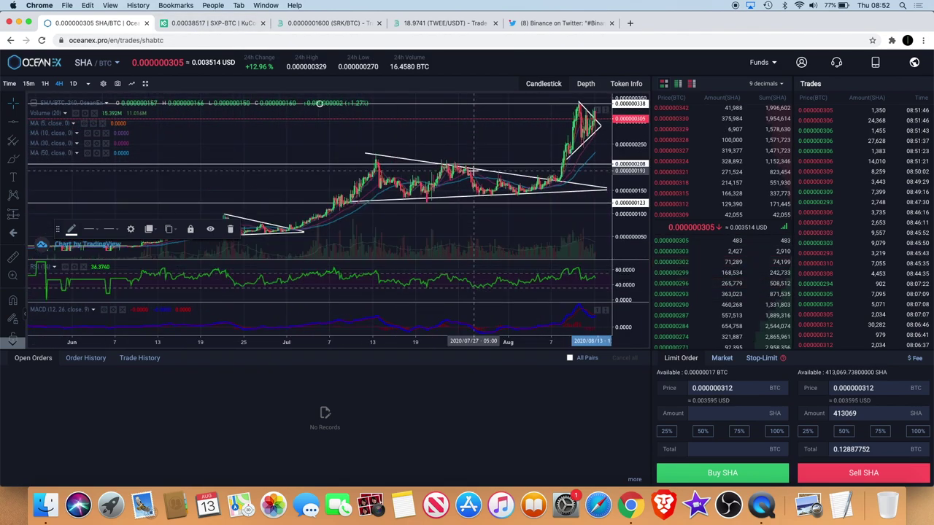
scroll(474, 171, "down", 6)
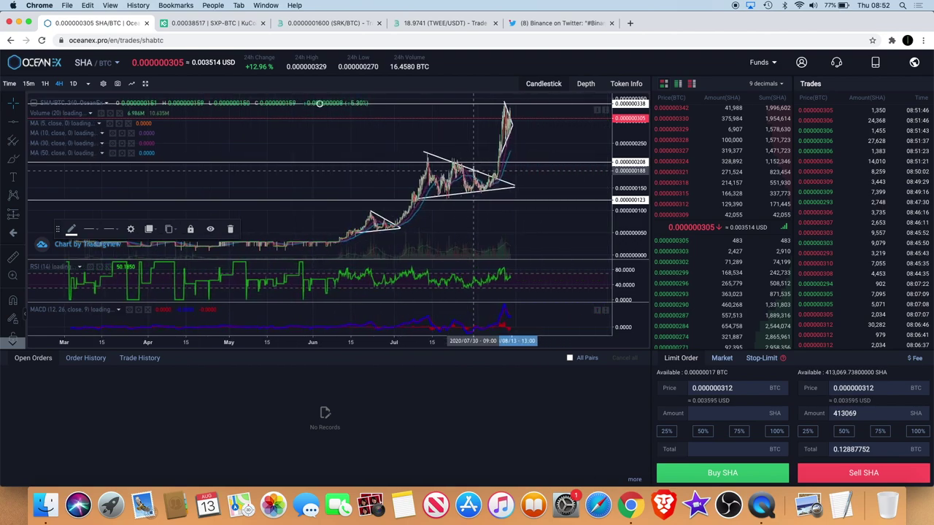
scroll(474, 171, "up", 2)
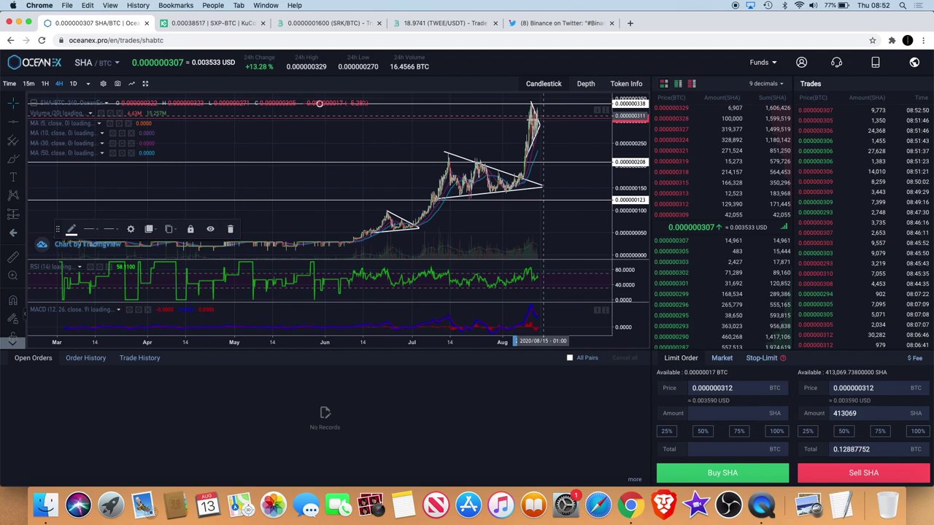
scroll(544, 119, "up", 3)
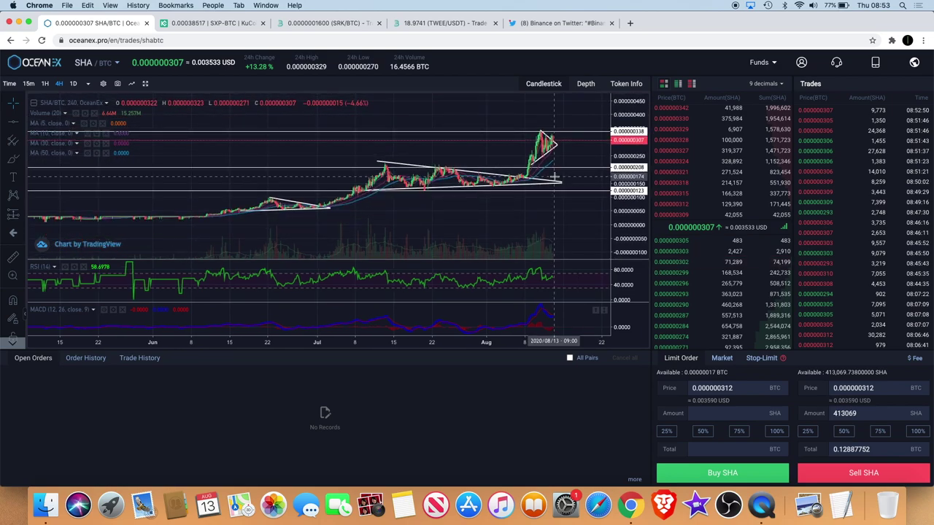
scroll(554, 177, "down", 5)
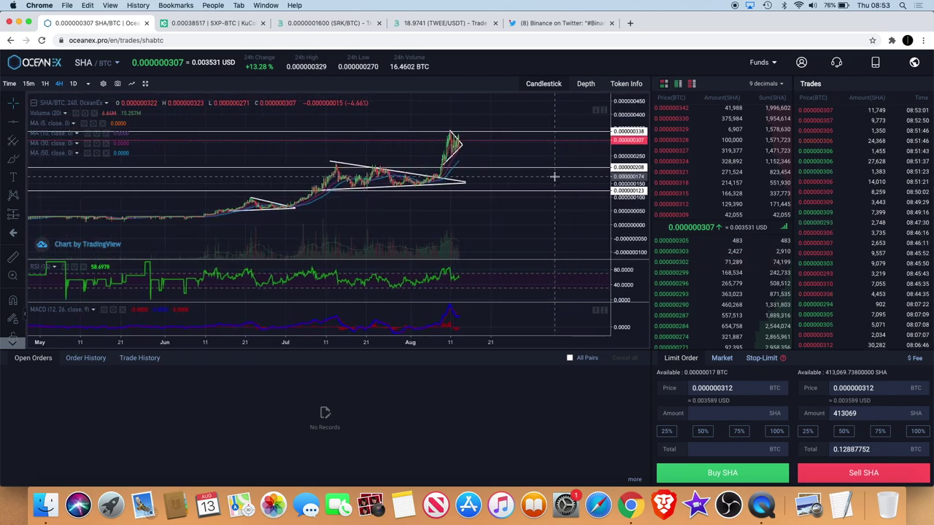
scroll(554, 177, "up", 6)
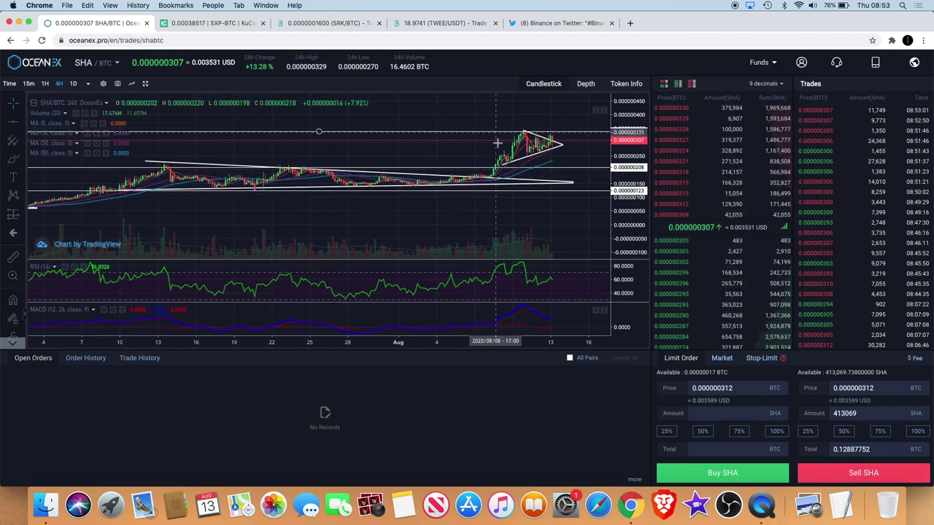
scroll(498, 146, "up", 3)
scroll(498, 146, "down", 5)
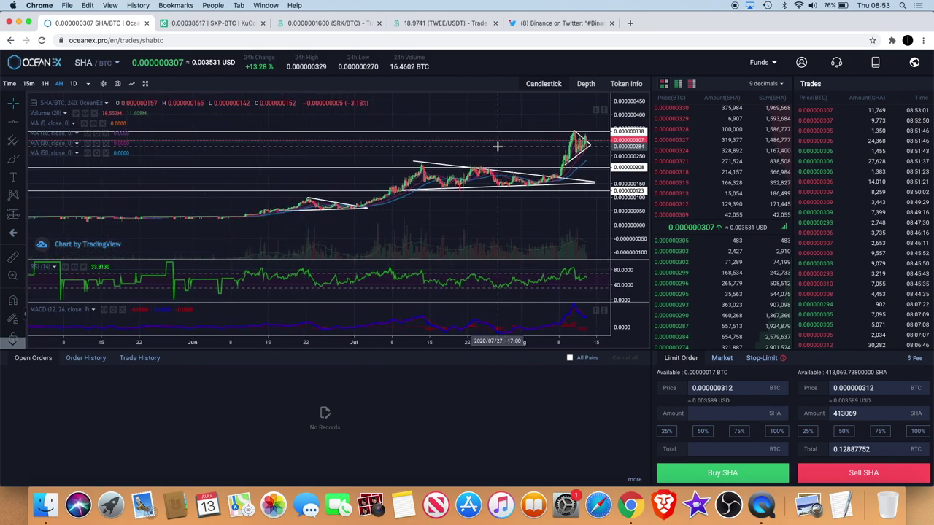
scroll(498, 146, "up", 3)
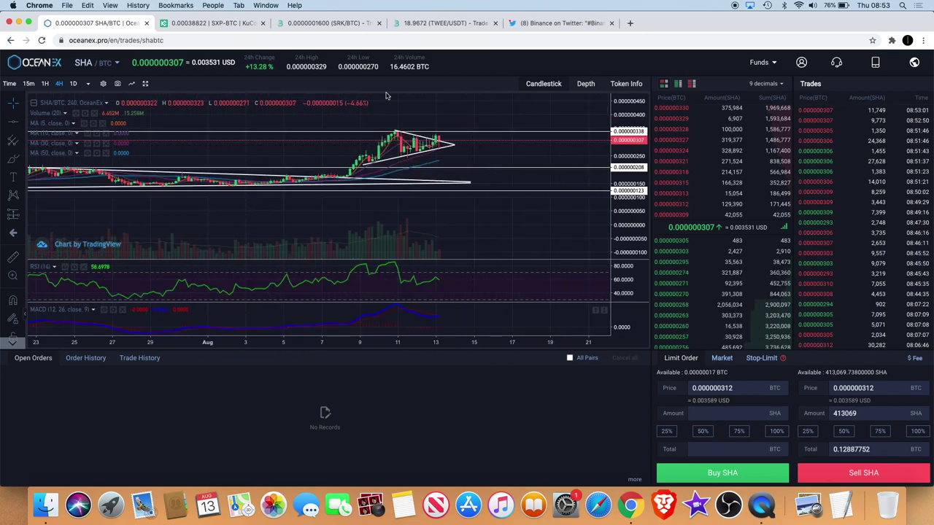
Switch to the BitMart SRK/BTC chart and examine the two-hour price action from late July to mid-August.
left_click(336, 23)
scroll(475, 174, "down", 5)
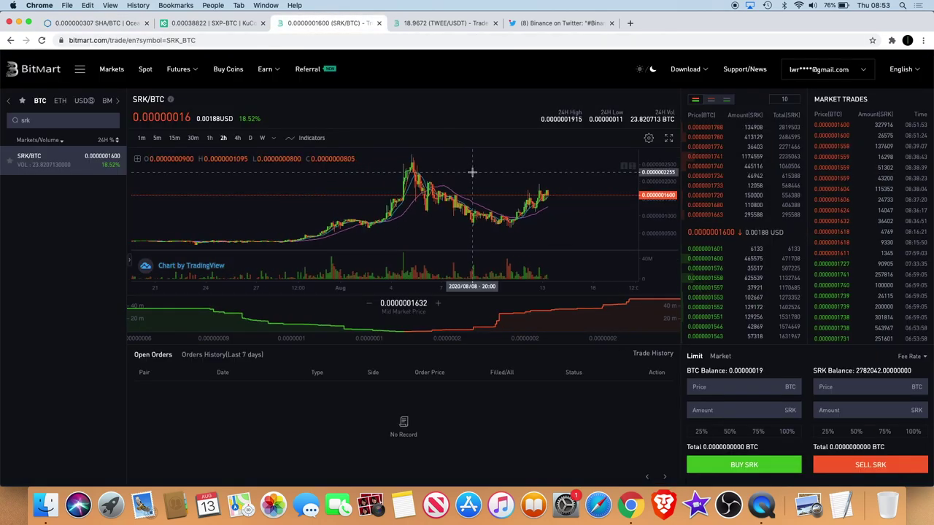
scroll(472, 172, "up", 2)
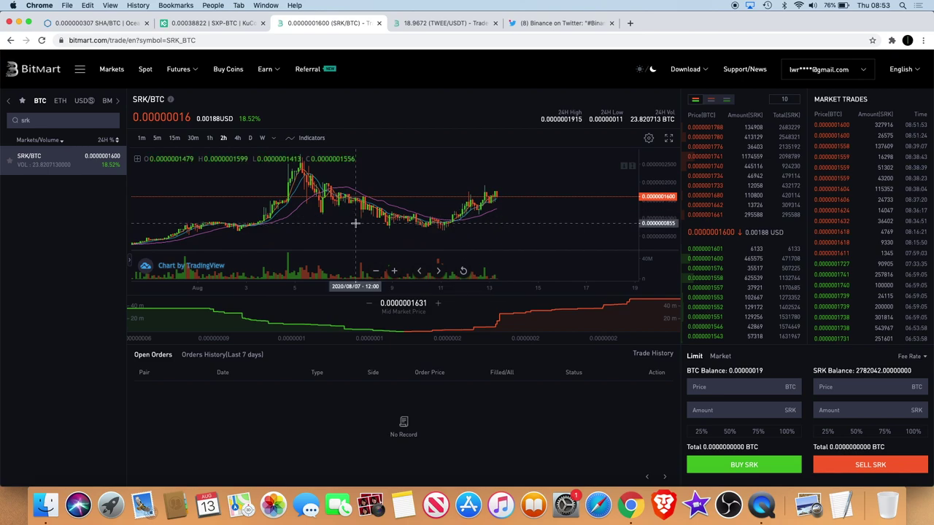
Show the drawing tools and measure the SRK/BTC price rise from the recent August low to the current price.
left_click(130, 263)
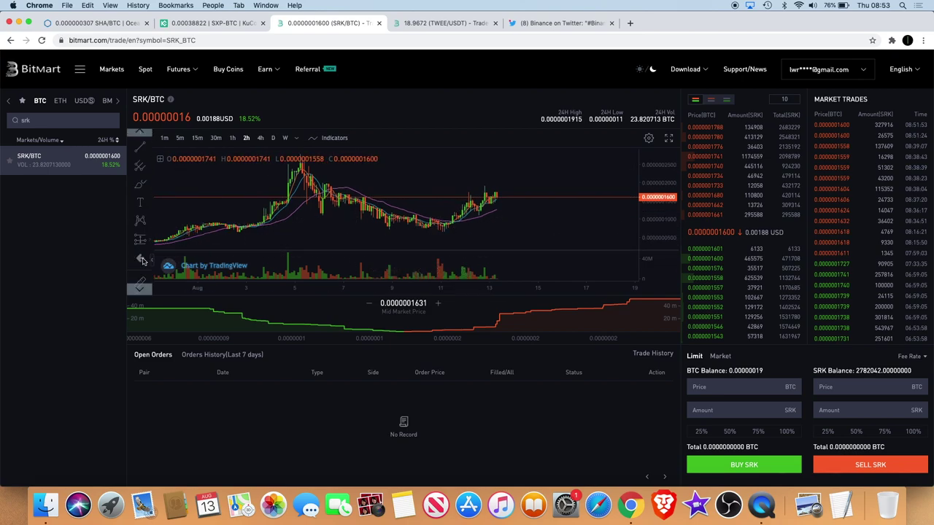
left_click(140, 230)
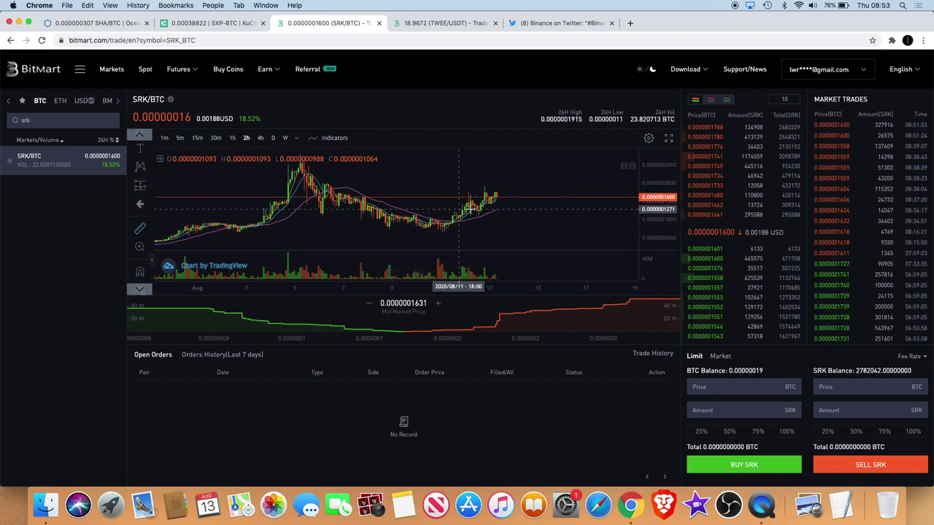
left_click(475, 228)
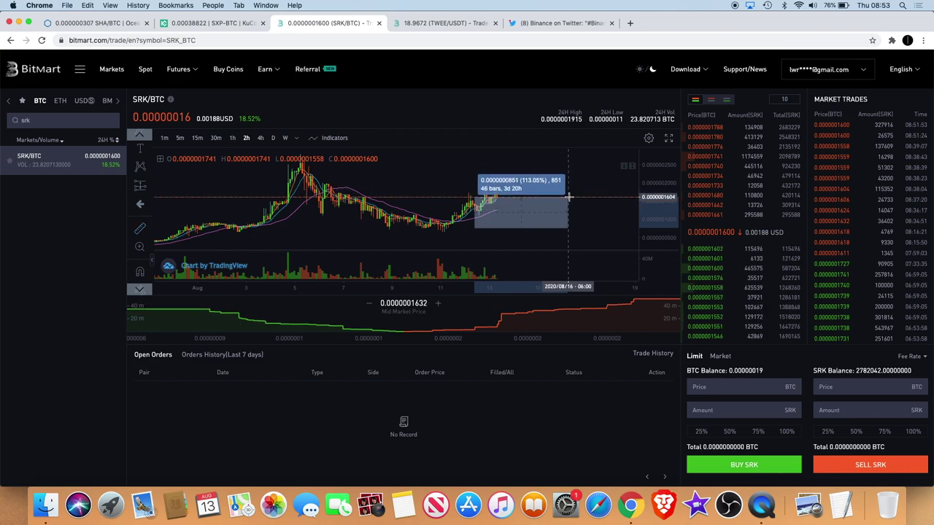
left_click(568, 197)
Review the SRK/BTC price history around the early August peak and back to the June spike.
scroll(590, 188, "left", 3)
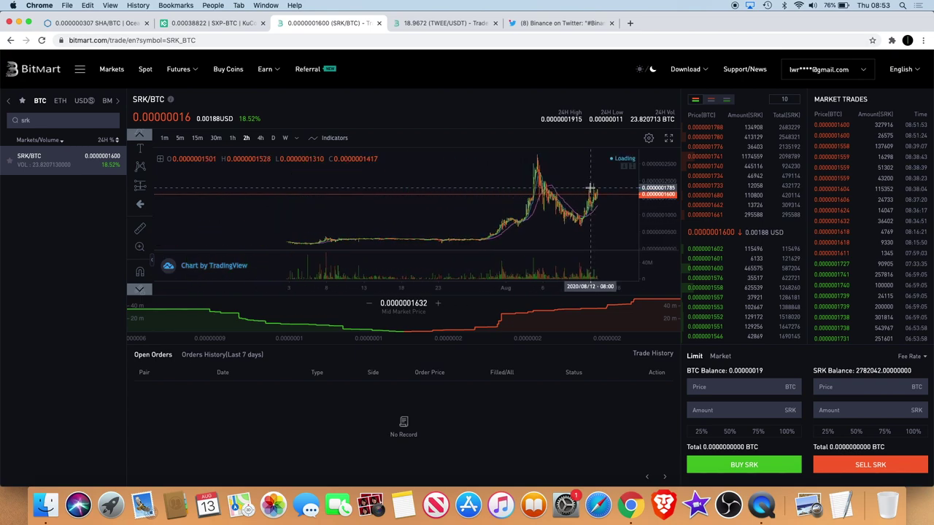
scroll(589, 188, "down", 5)
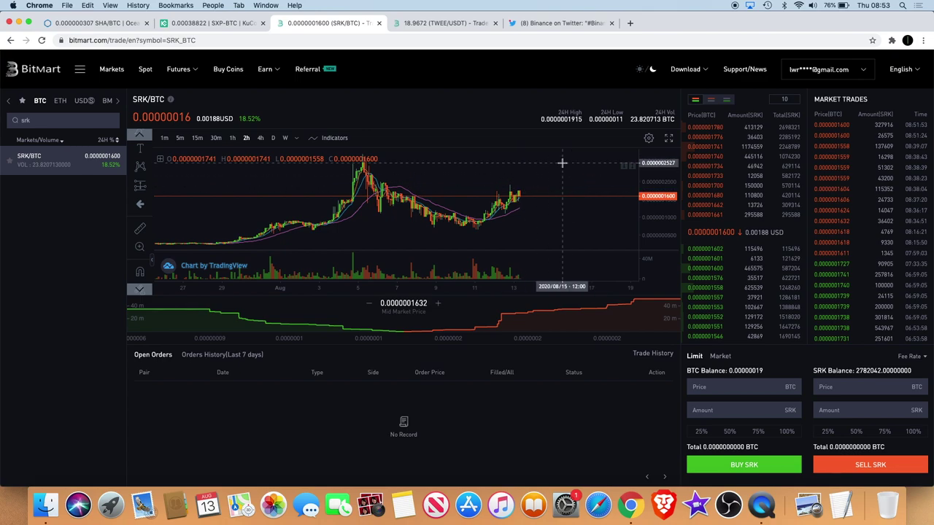
scroll(570, 165, "down", 10)
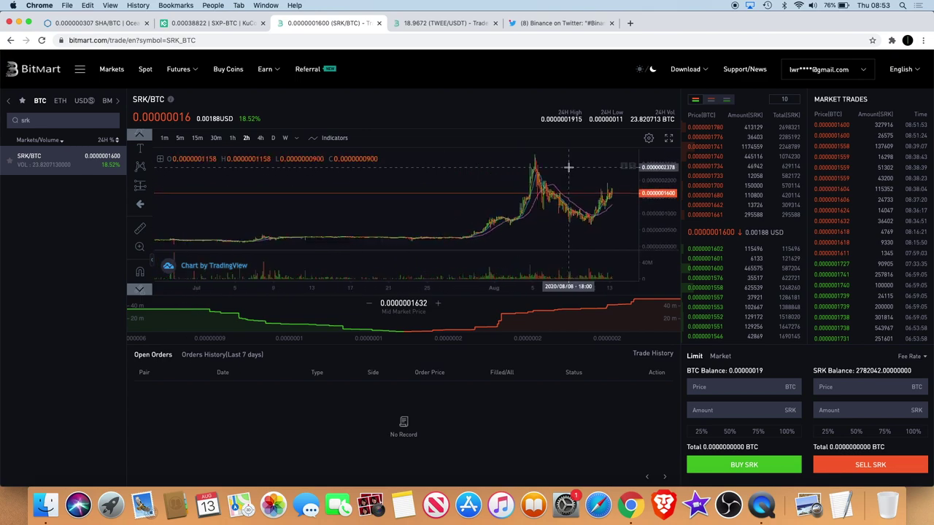
scroll(568, 167, "left", 10)
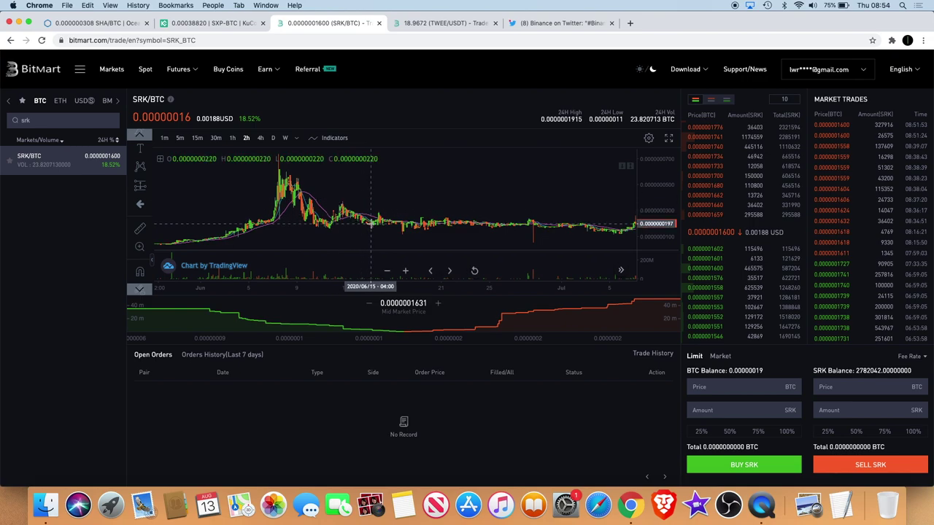
Draw a horizontal line across the early August peak on the SRK/BTC chart at about 0.0000002718.
scroll(492, 219, "down", 3)
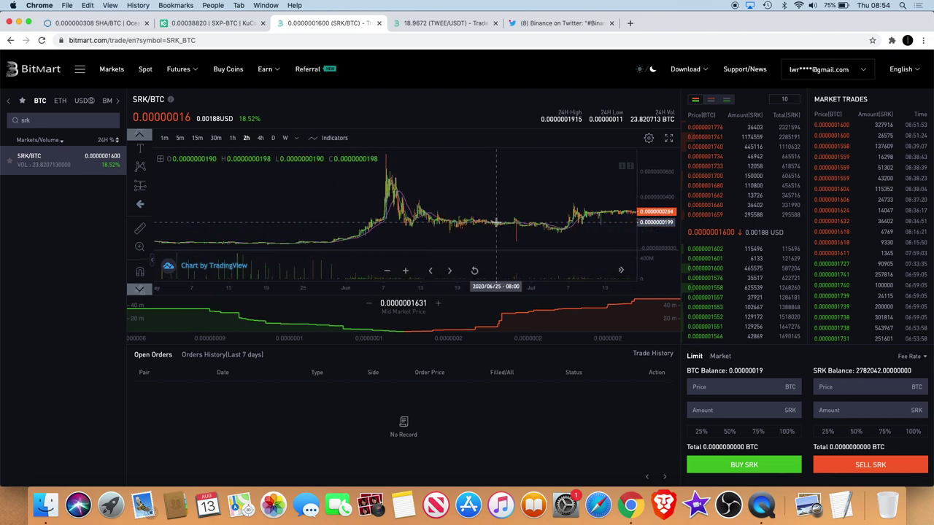
scroll(497, 222, "right", 5)
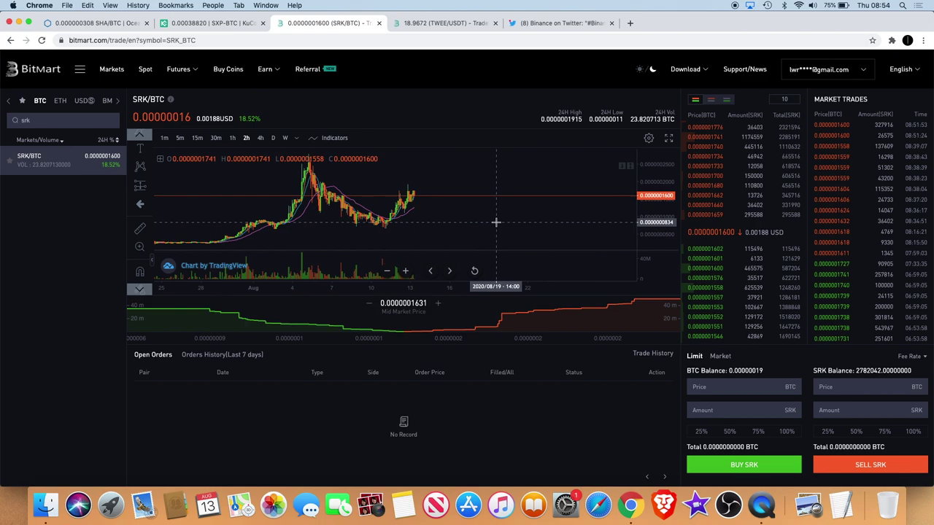
scroll(496, 223, "left", 2)
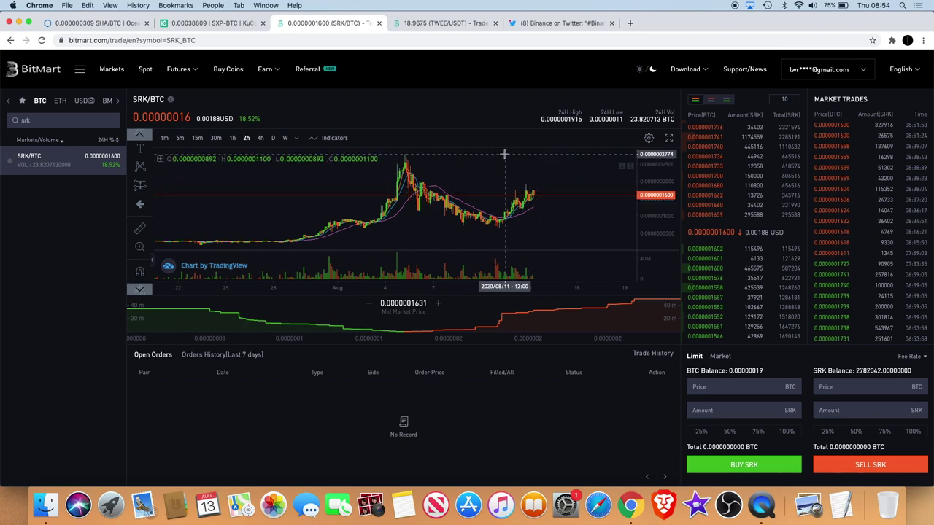
scroll(504, 155, "down", 2)
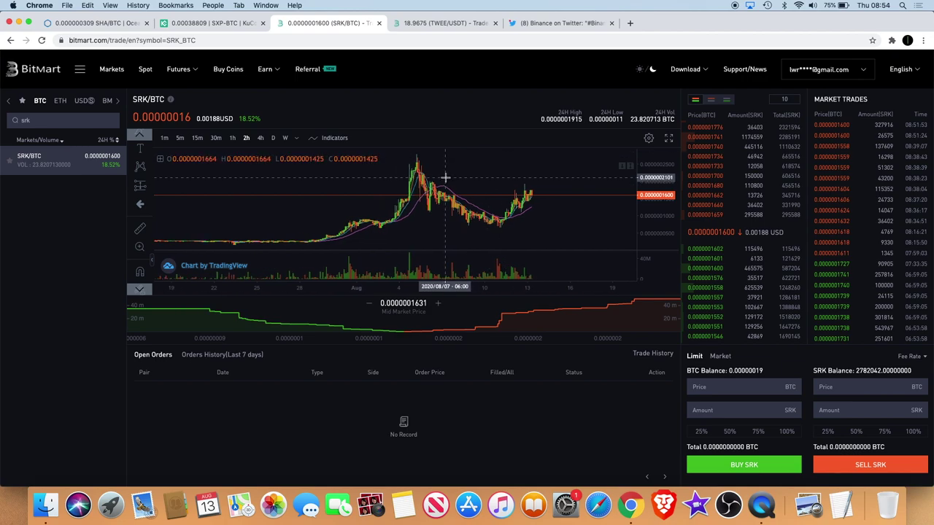
scroll(144, 170, "up", 3)
left_click(148, 164)
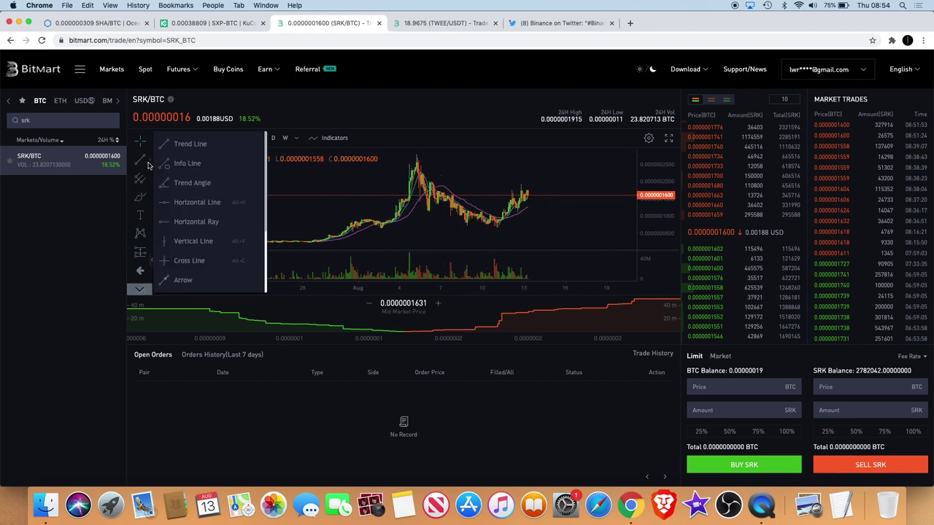
left_click(191, 183)
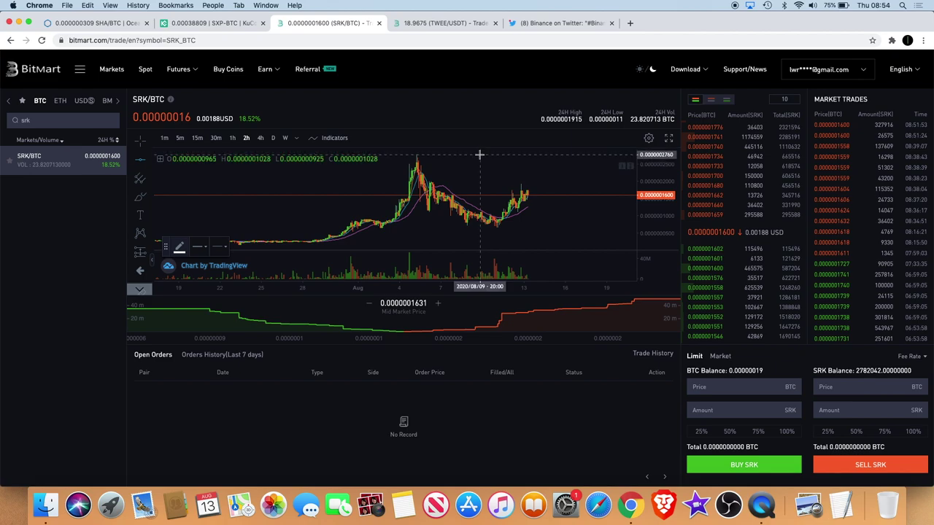
left_click(396, 156)
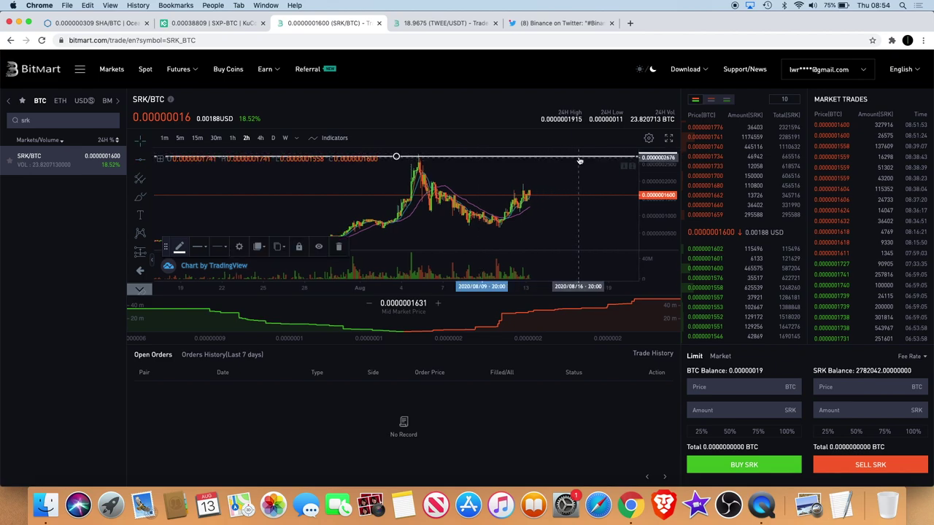
Compare the SRK/BTC price action from June to mid-August with the horizontal line at the August peak.
scroll(569, 183, "up", 3)
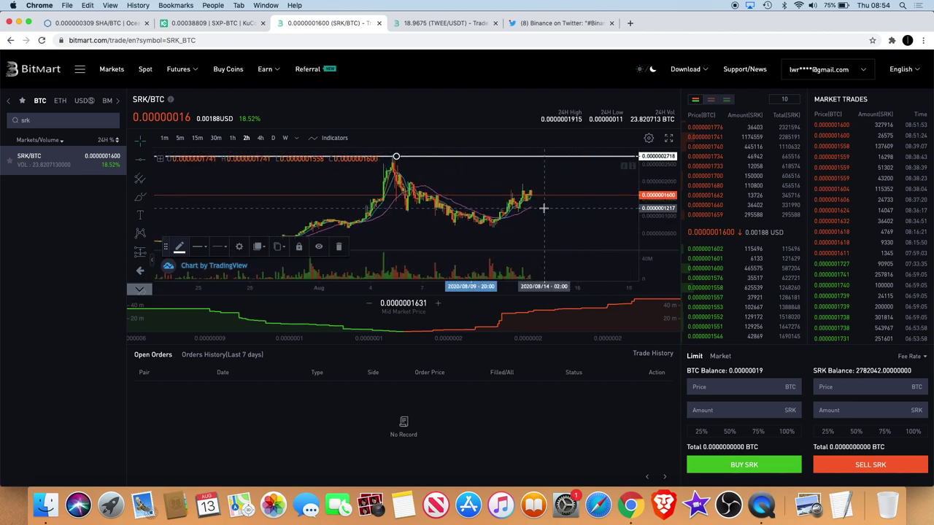
scroll(544, 208, "down", 3)
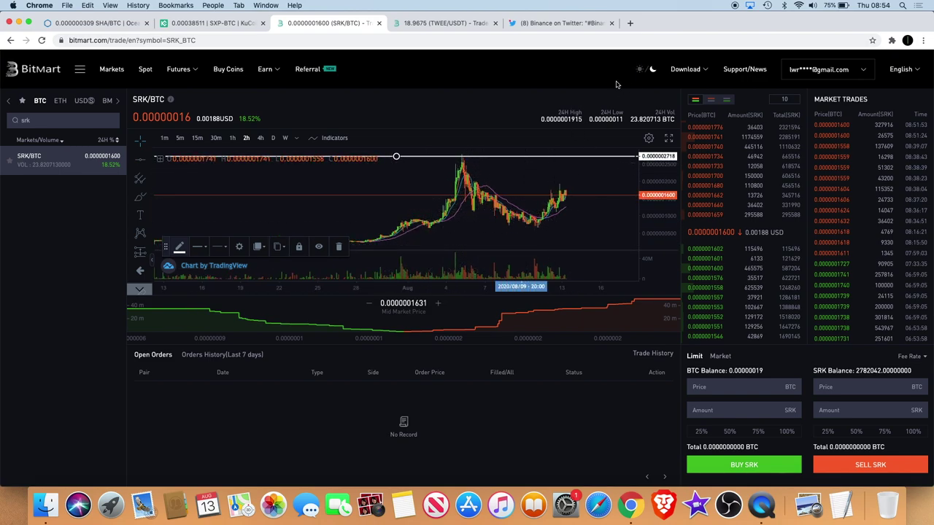
scroll(396, 222, "down", 3)
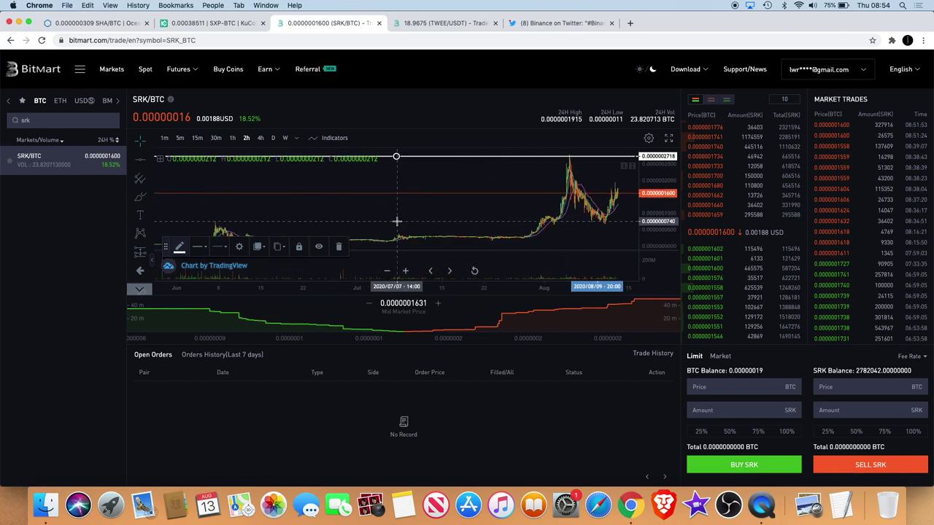
scroll(397, 221, "up", 2)
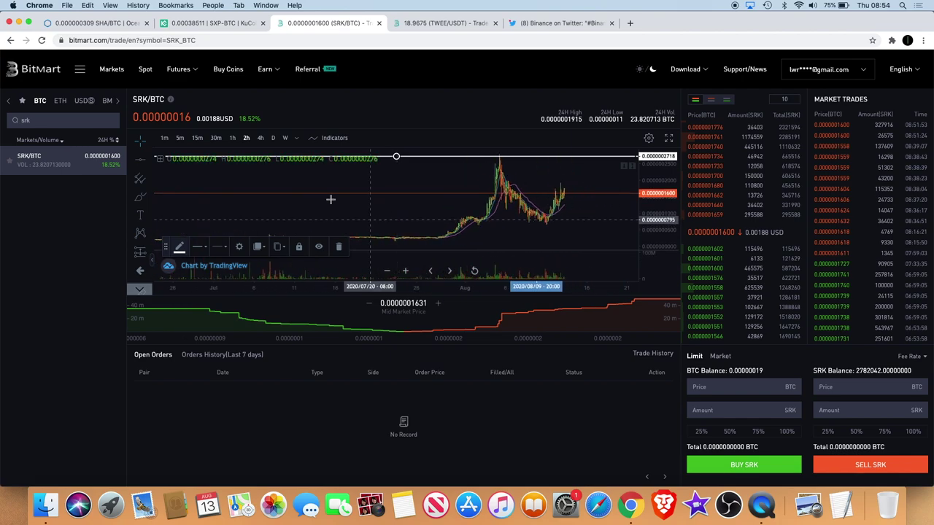
left_click(155, 159)
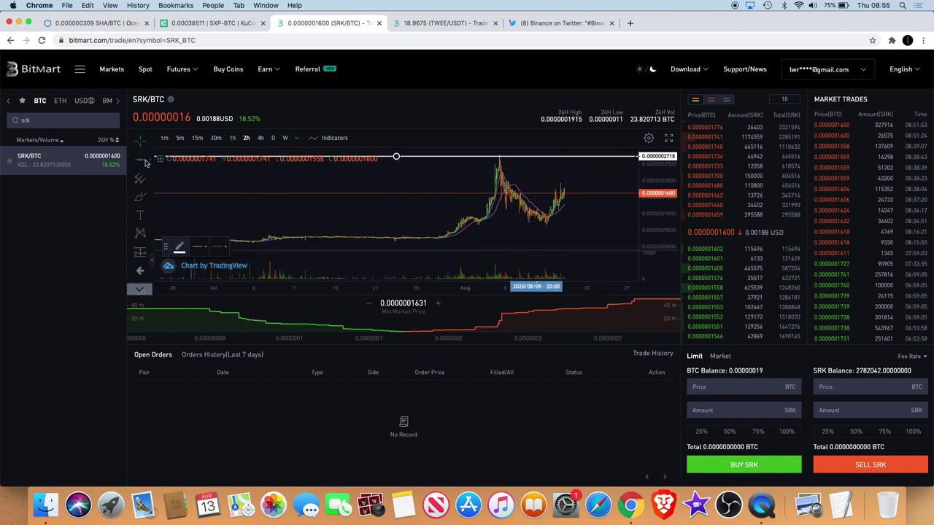
left_click(145, 162)
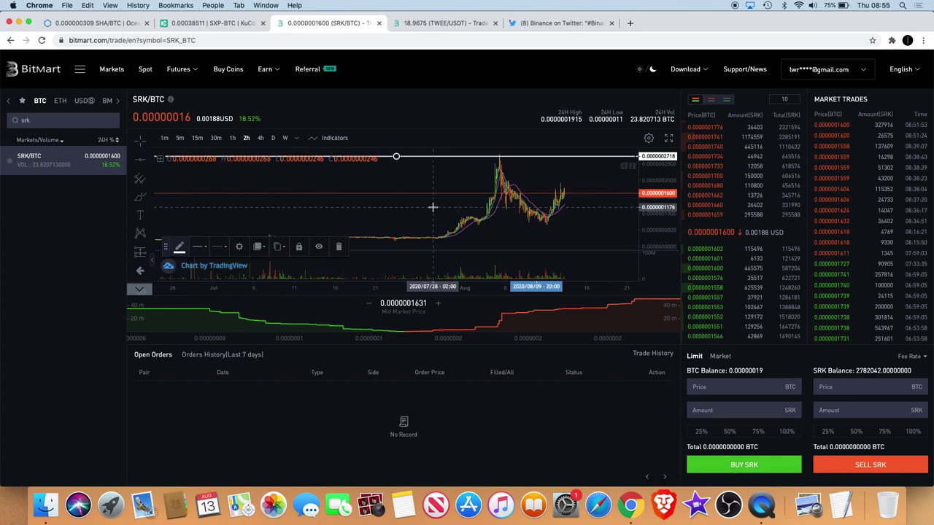
scroll(375, 209, "up", 5)
scroll(433, 209, "up", 1)
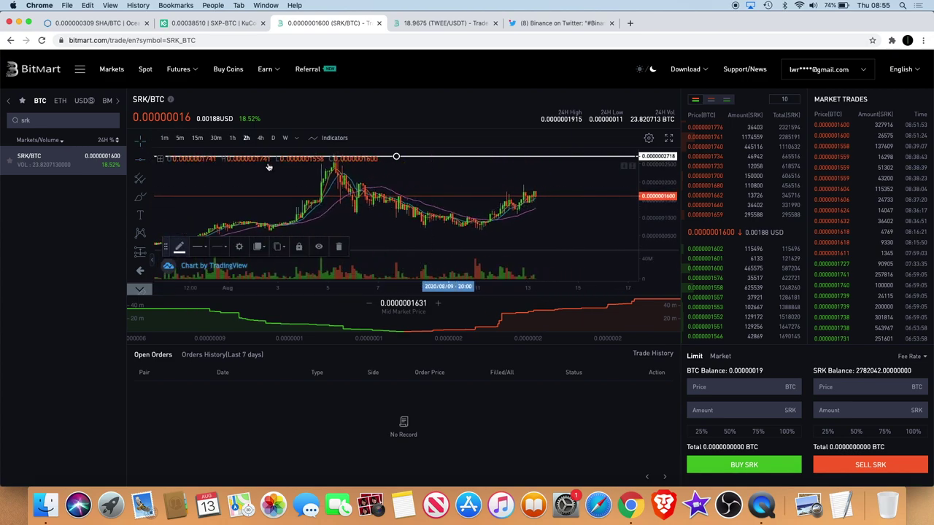
Switch the SRK/BTC chart to the 4-hour timeframe and examine the August price action.
left_click(259, 138)
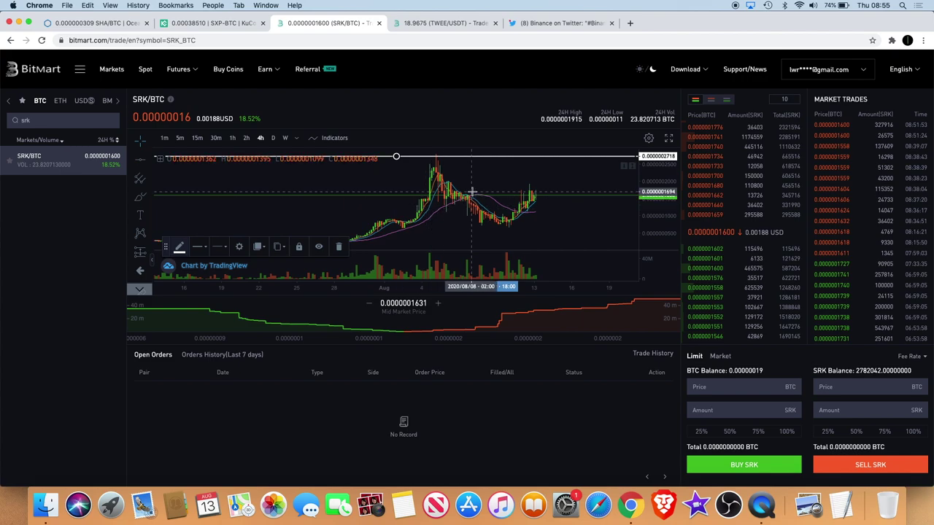
scroll(550, 183, "down", 1)
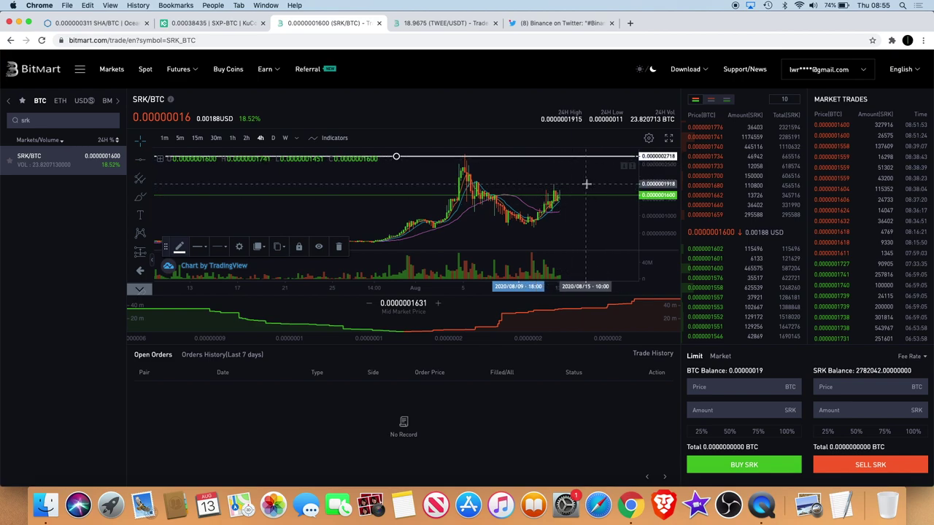
scroll(578, 207, "right", 5)
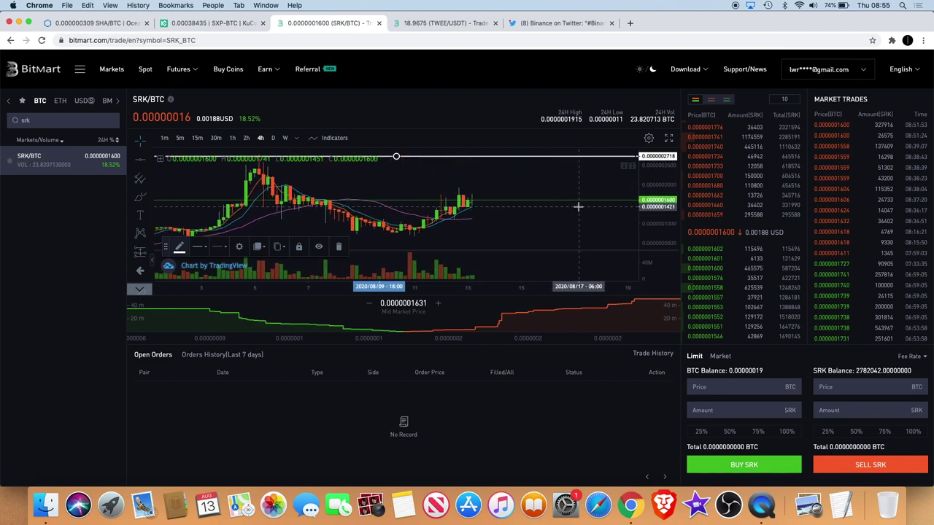
Add the MACD and Relative Strength Index indicators to the 4-hour SRK/BTC chart.
left_click(335, 139)
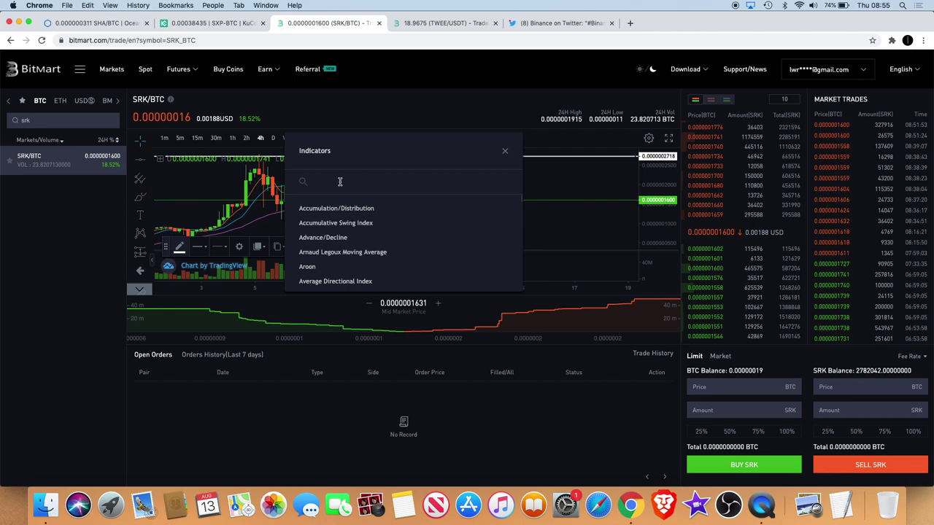
type("macd")
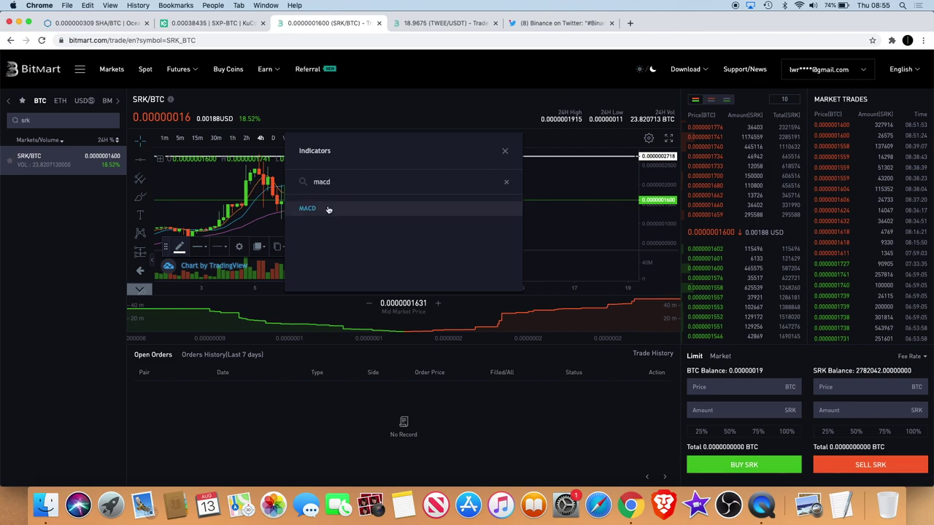
double_click(344, 183)
key("Down")
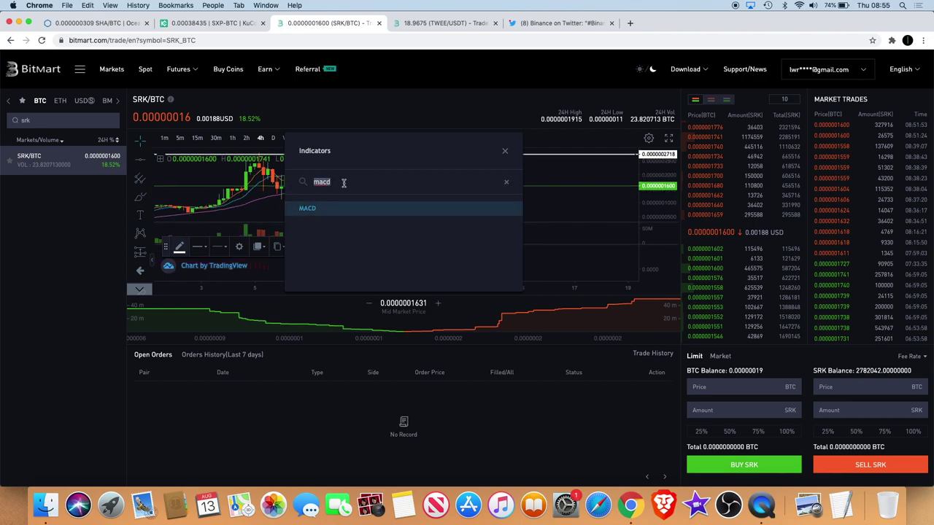
type("relativ")
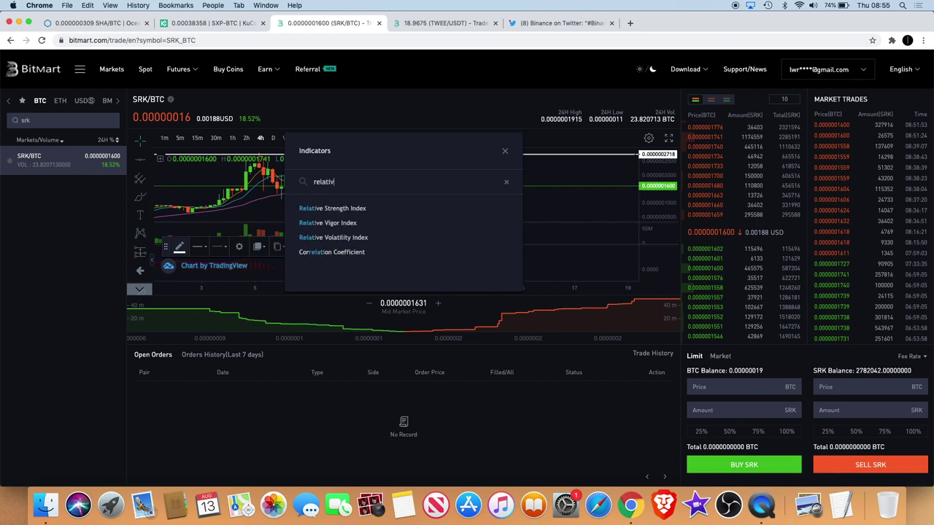
left_click(340, 211)
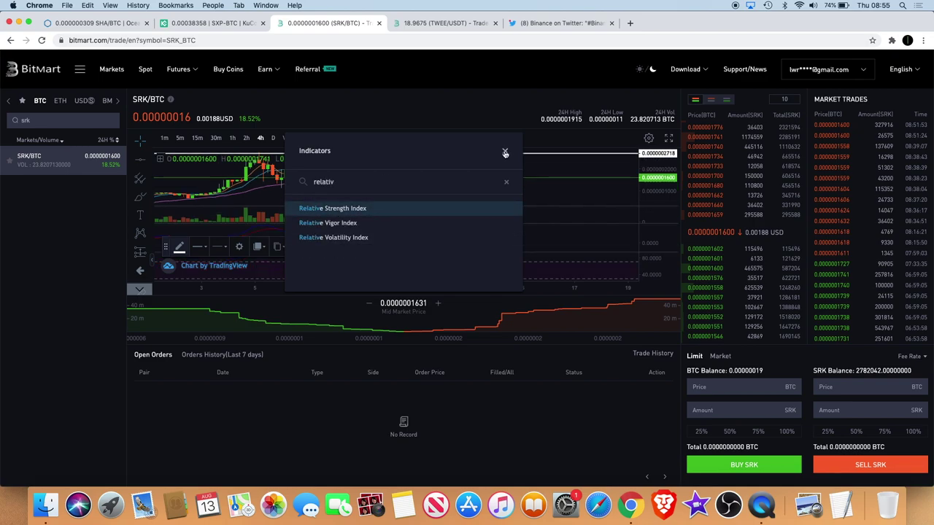
left_click(504, 151)
Enlarge the MACD pane, thicken the indicator's lines in its style settings, and restore the pane.
scroll(475, 219, "up", 5)
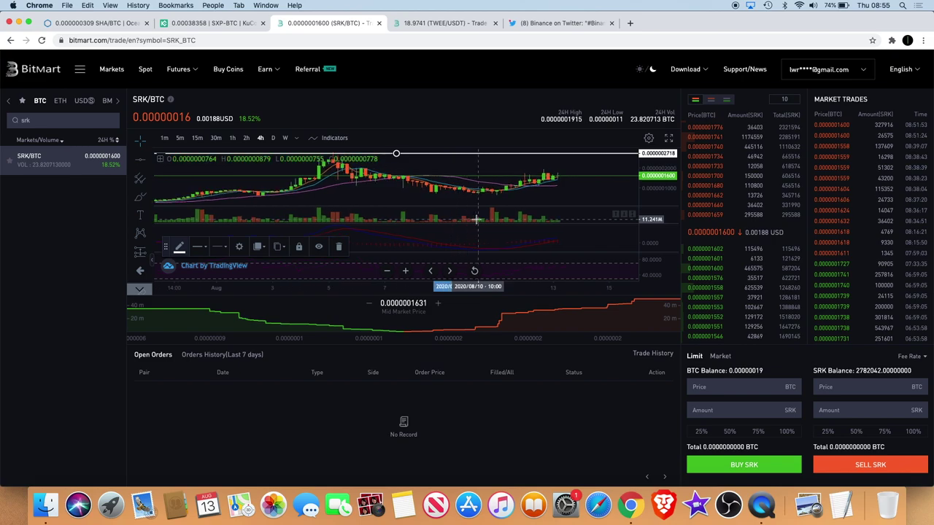
scroll(518, 219, "down", 3)
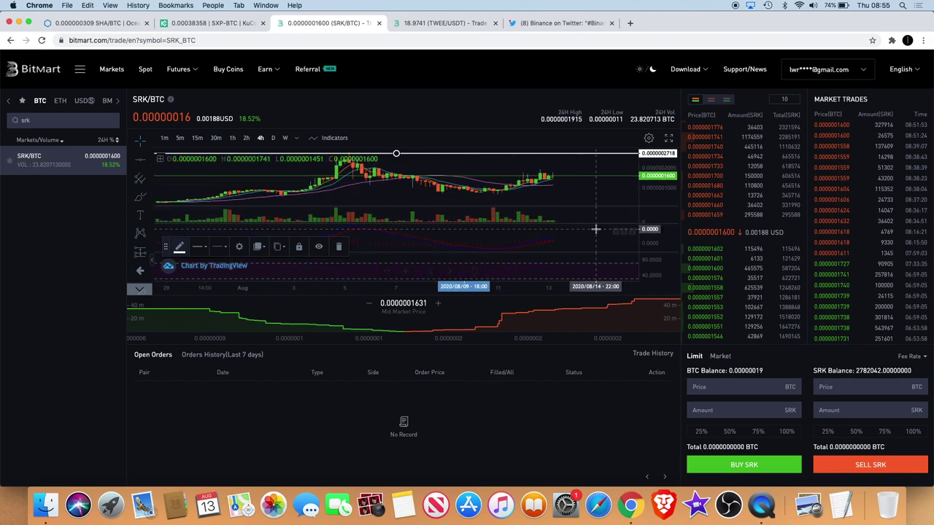
left_click(631, 233)
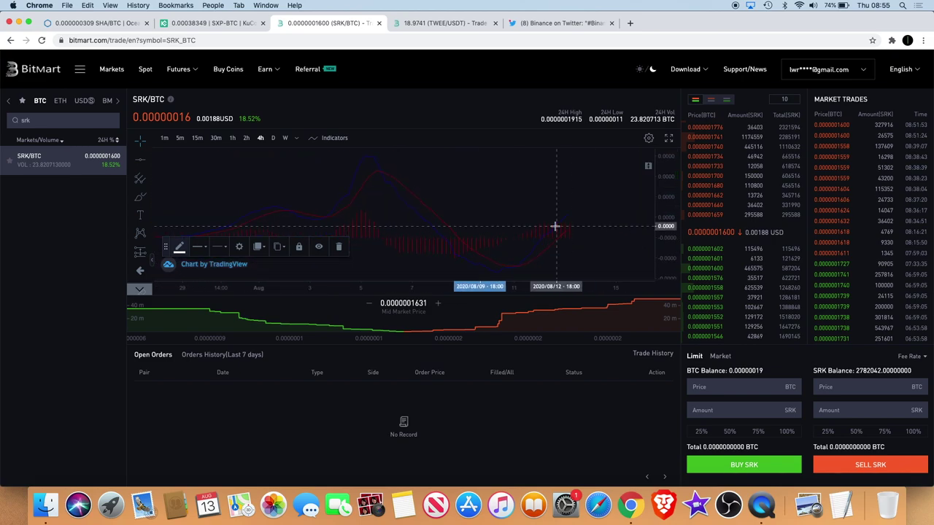
left_click(554, 226)
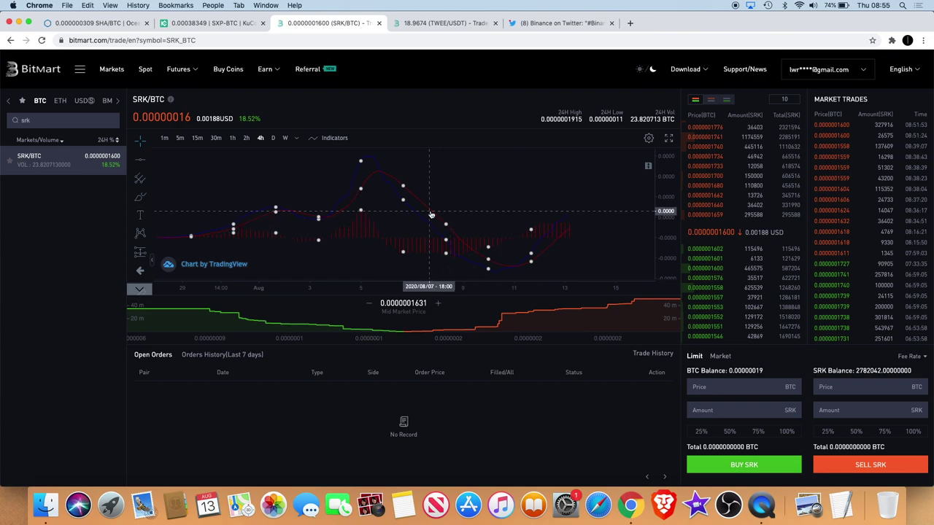
right_click(431, 214)
left_click(465, 155)
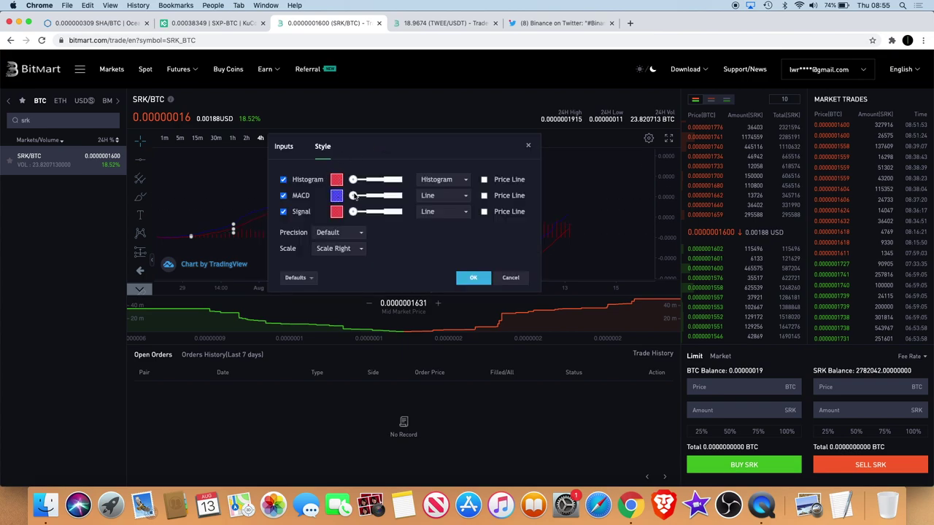
left_click(470, 277)
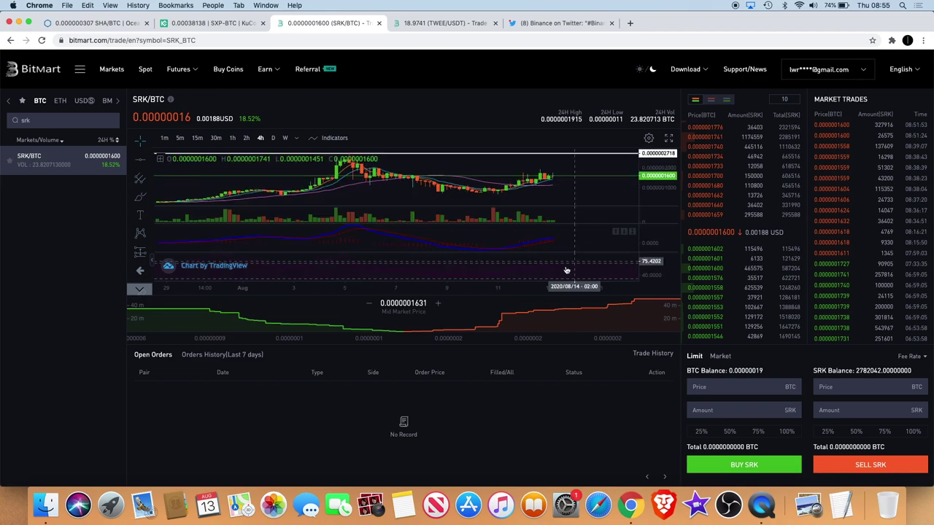
Change the Relative Strength Index plot colour to bright green.
right_click(549, 272)
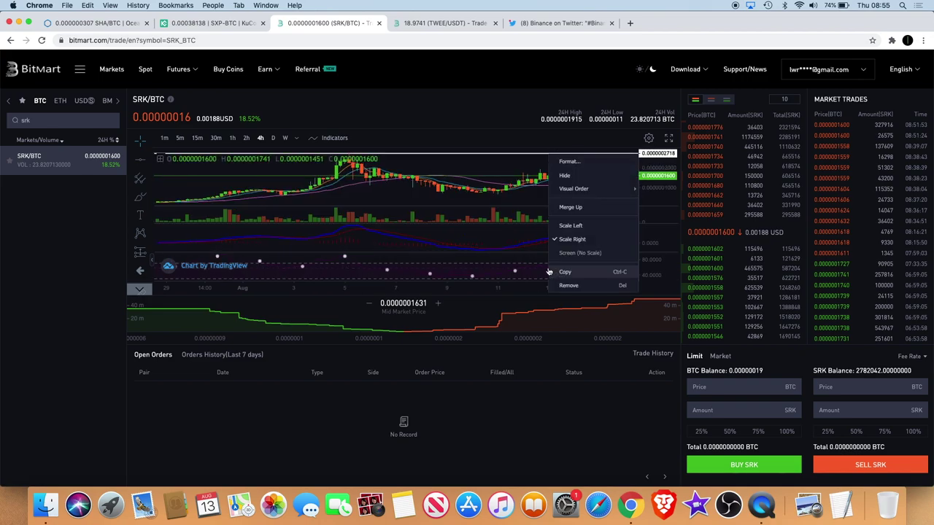
left_click(600, 165)
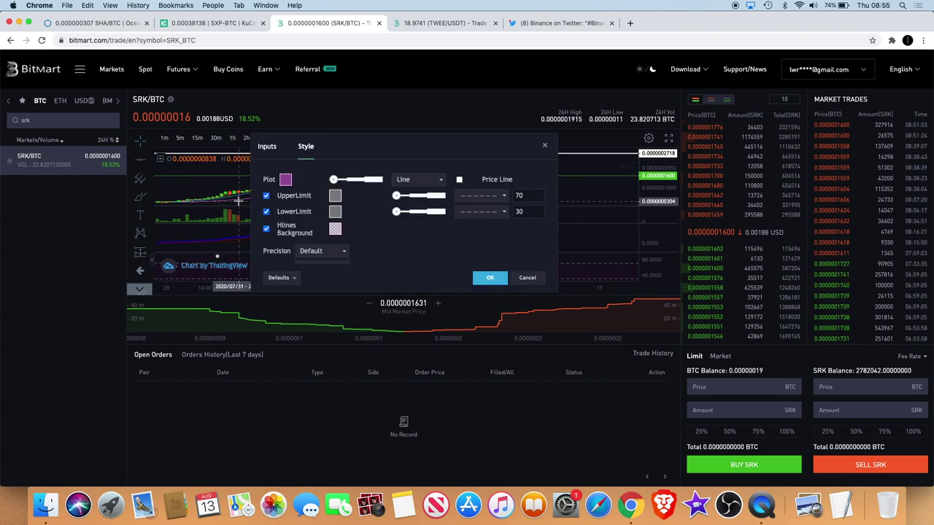
left_click(285, 181)
left_click(321, 205)
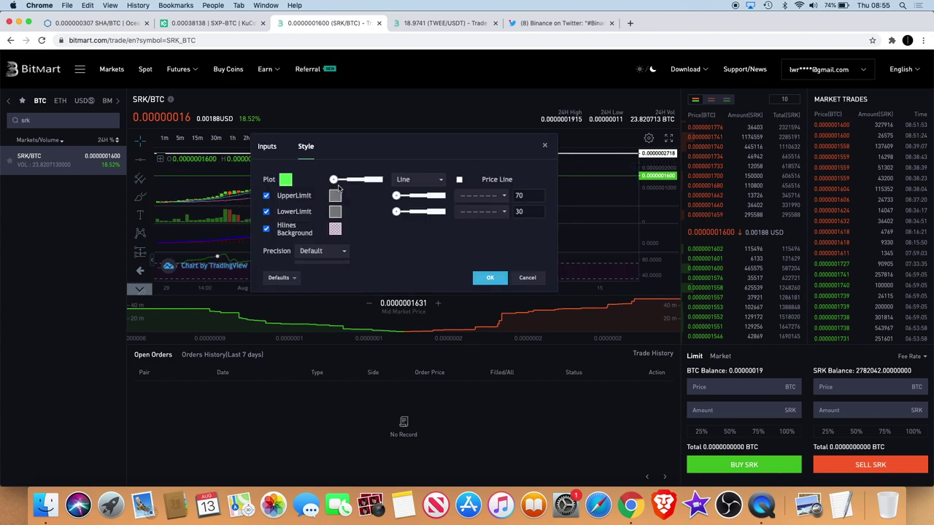
left_click(489, 278)
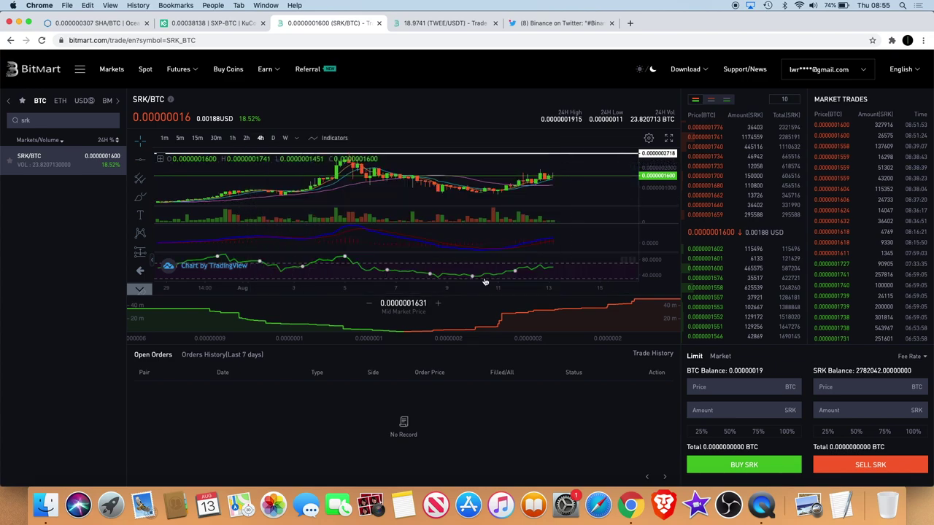
Examine the 4-hour SRK/BTC price, MACD and Relative Strength Index from July to mid-August.
scroll(591, 236, "up", 2)
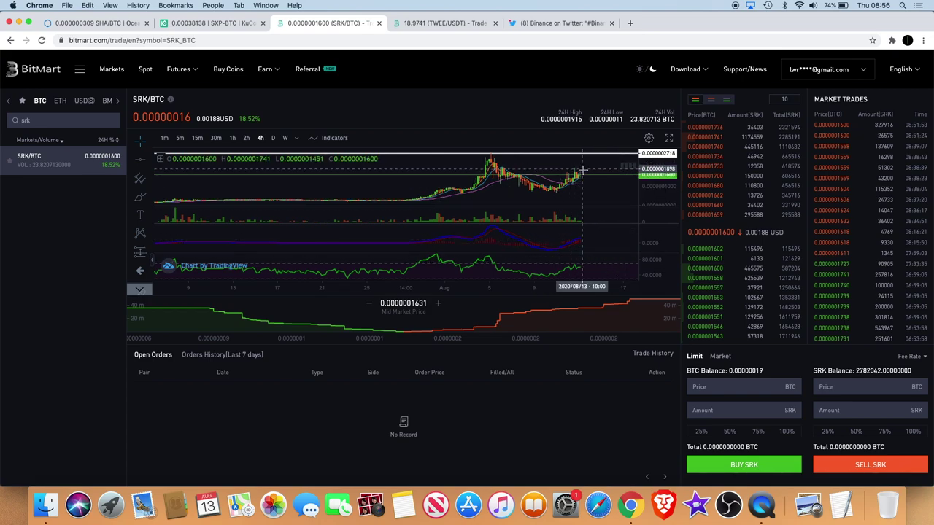
scroll(590, 169, "up", 1)
scroll(590, 170, "up", 1)
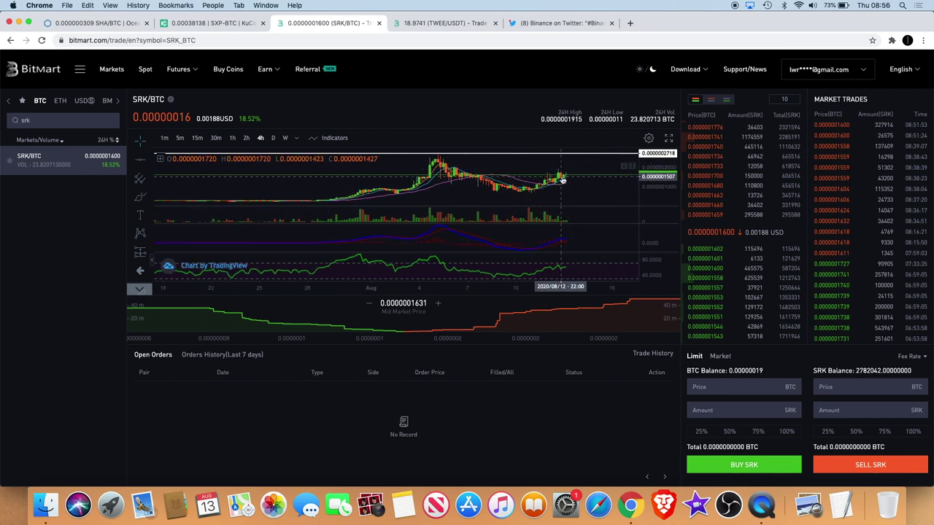
scroll(563, 180, "up", 1)
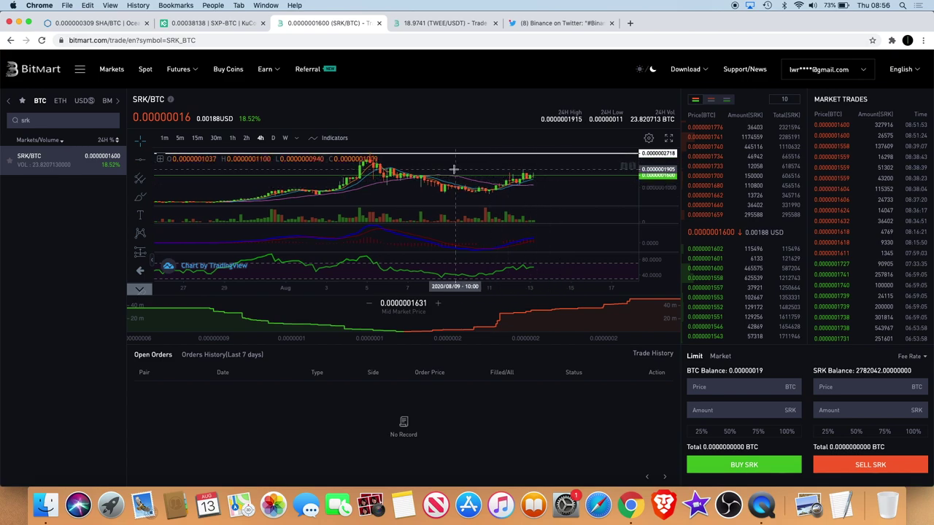
Add the Accumulative Swing Index indicator to the 4-hour SRK/BTC chart.
left_click(334, 138)
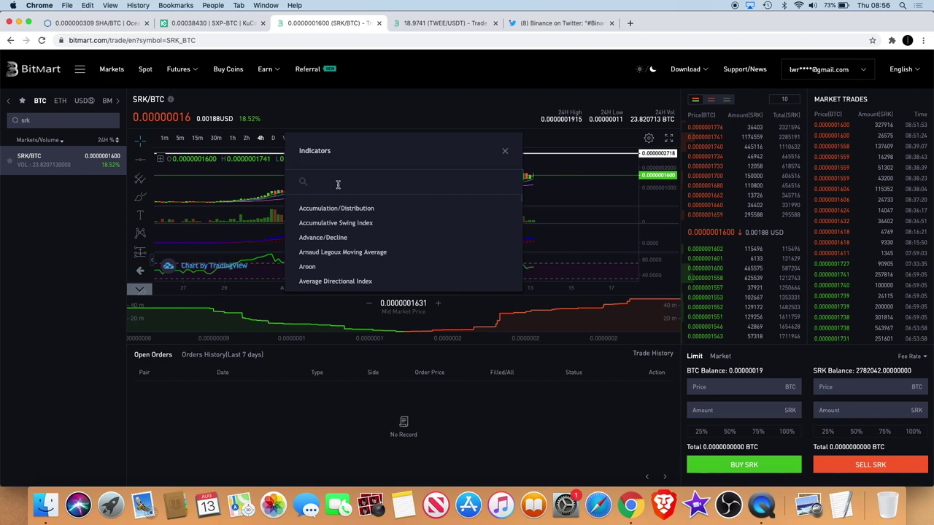
left_click(343, 224)
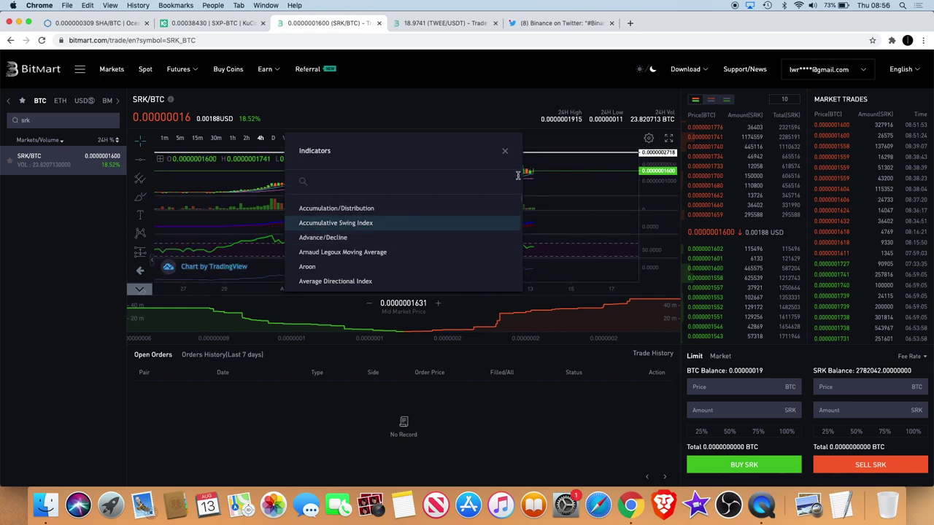
left_click(505, 153)
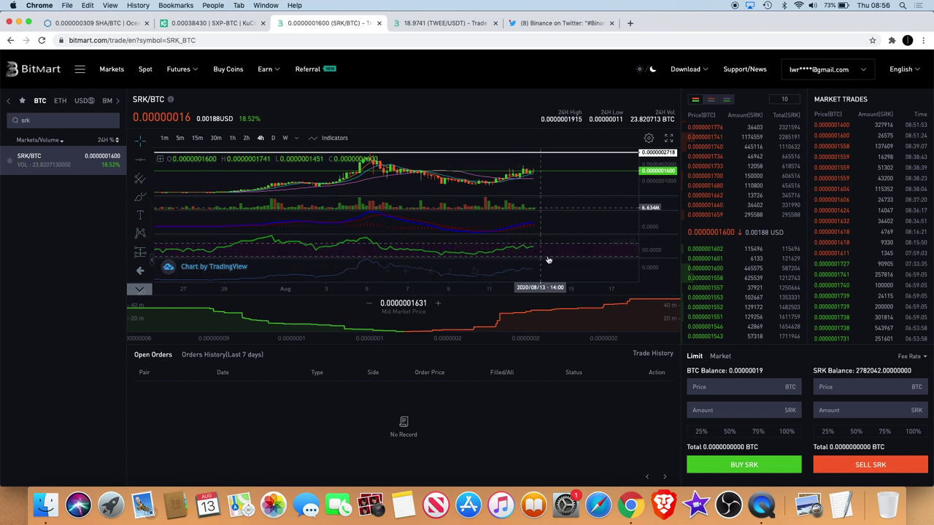
Examine the longer 4-hour SRK/BTC price and indicator history from mid-June to mid-August.
scroll(533, 264, "down", 3)
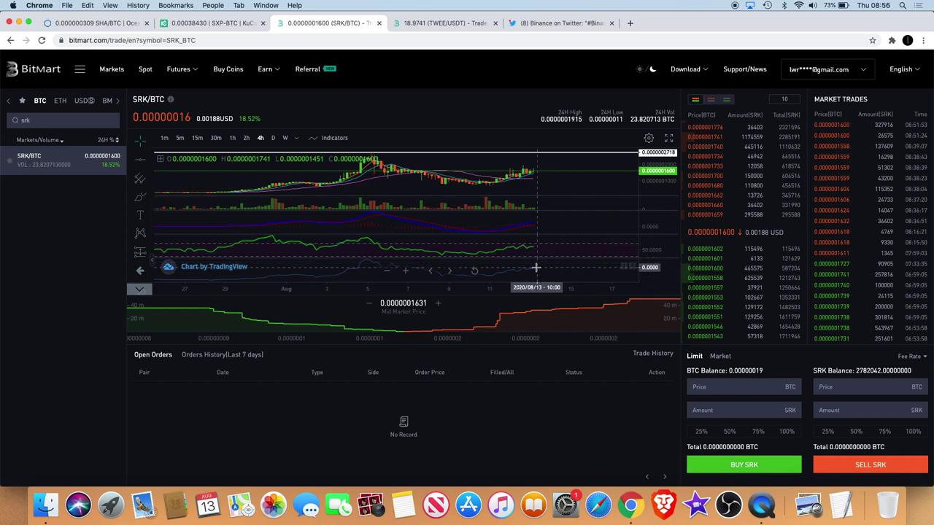
scroll(535, 268, "down", 1)
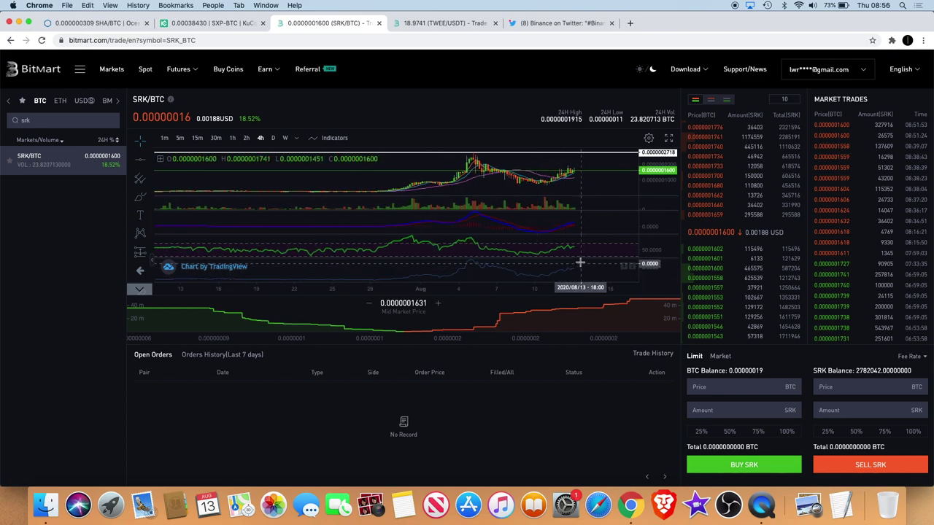
scroll(581, 256, "up", 3)
scroll(582, 246, "down", 2)
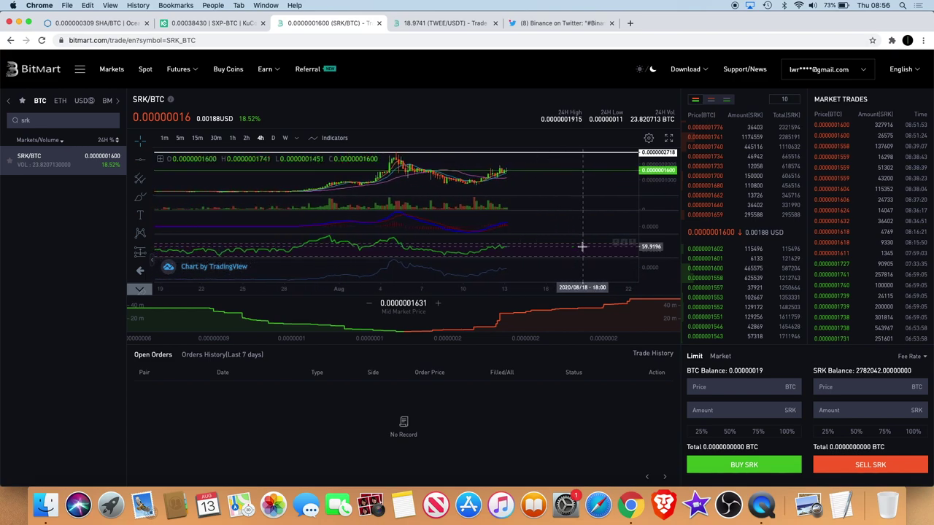
scroll(564, 171, "down", 2)
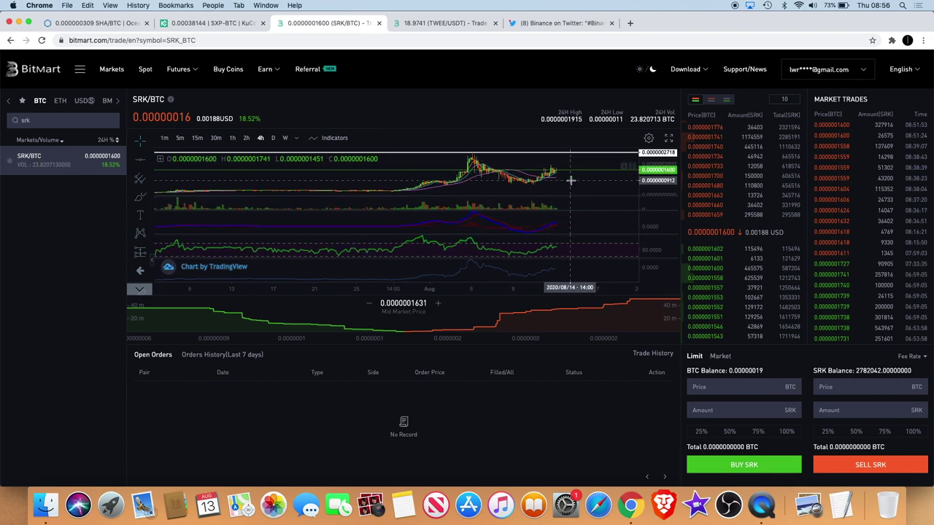
scroll(565, 175, "down", 5)
scroll(571, 181, "up", 3)
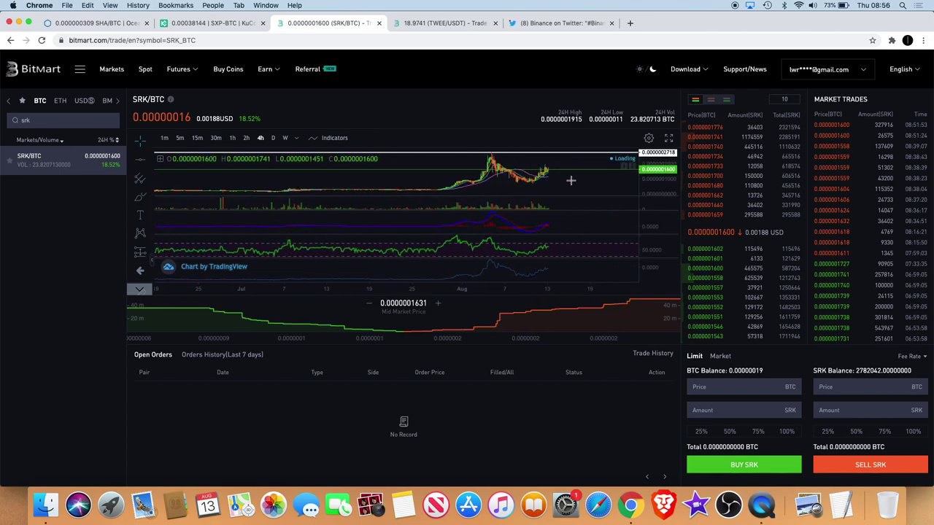